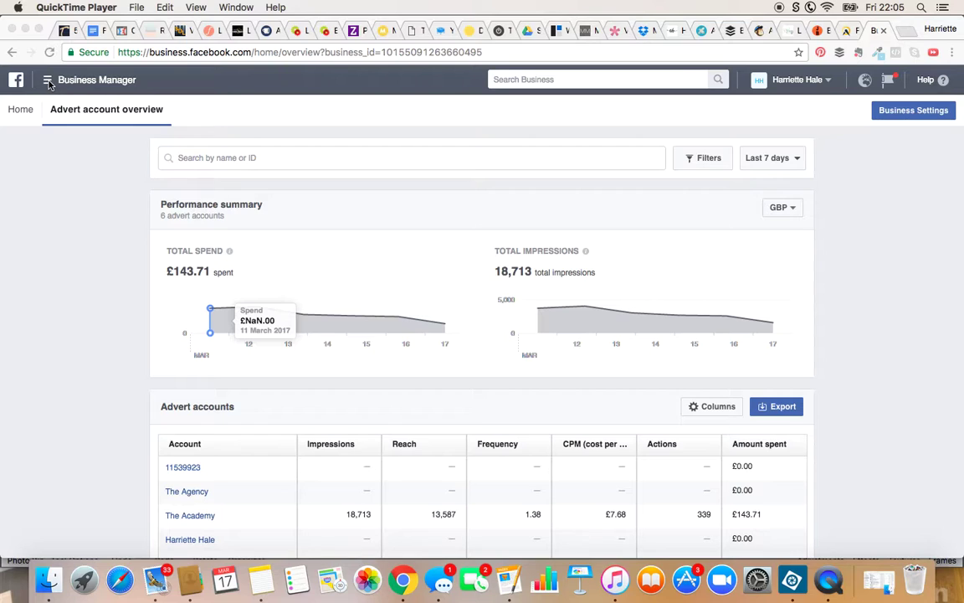
# Open Power Editor from Business Manager and keep the currently selected advert account active.
pyautogui.click(49, 84)
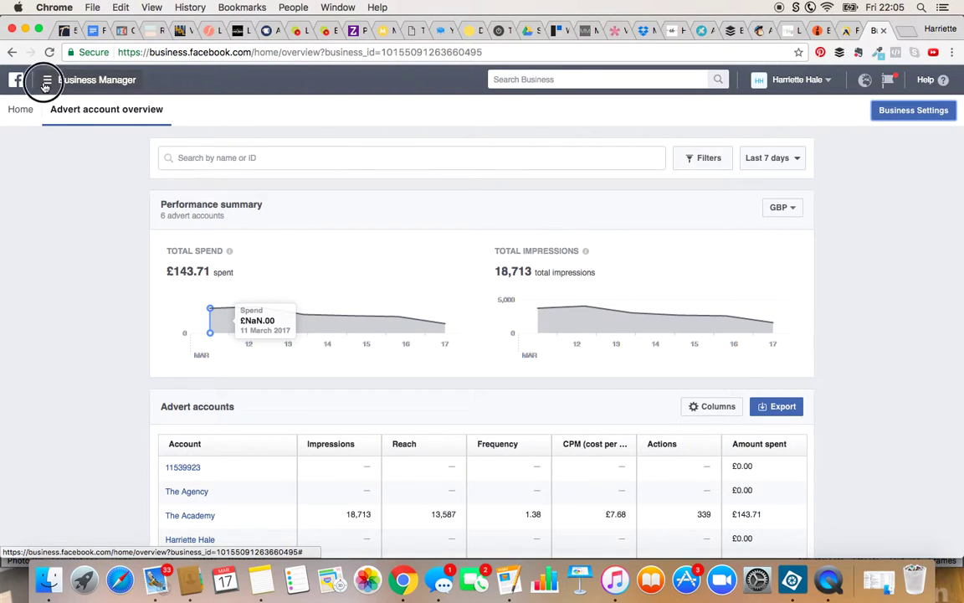
pyautogui.click(46, 83)
pyautogui.click(43, 193)
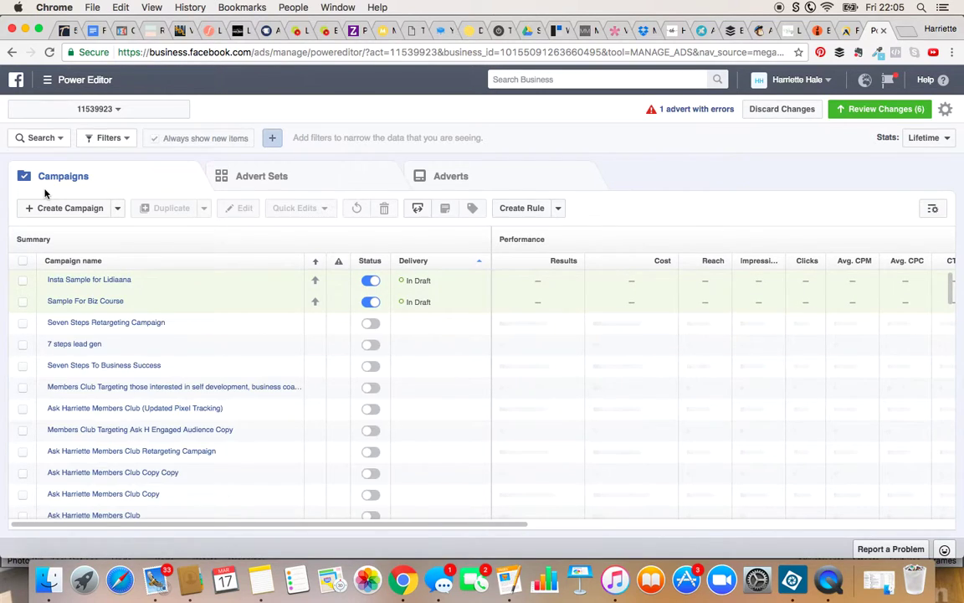
pyautogui.click(122, 110)
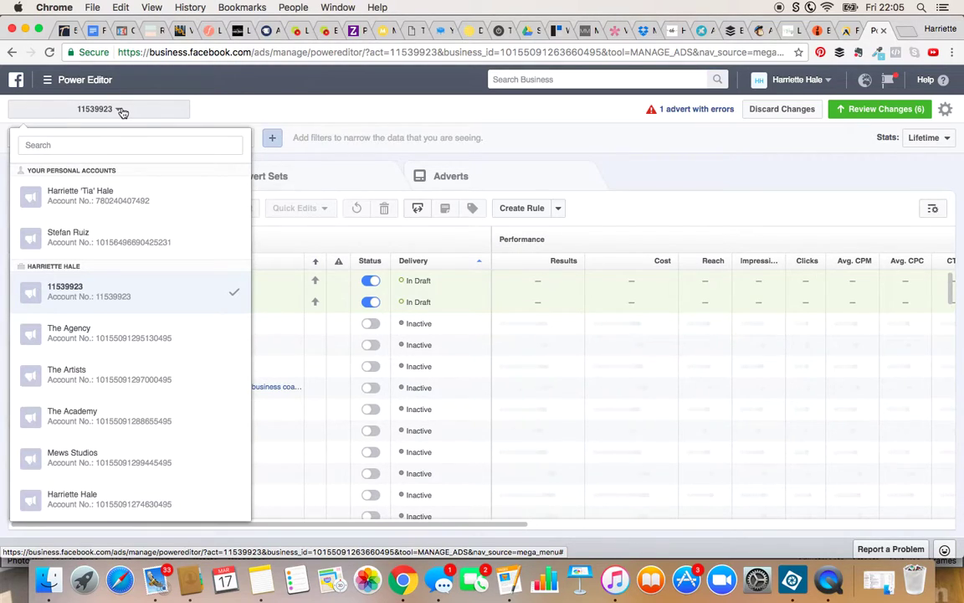
pyautogui.click(88, 287)
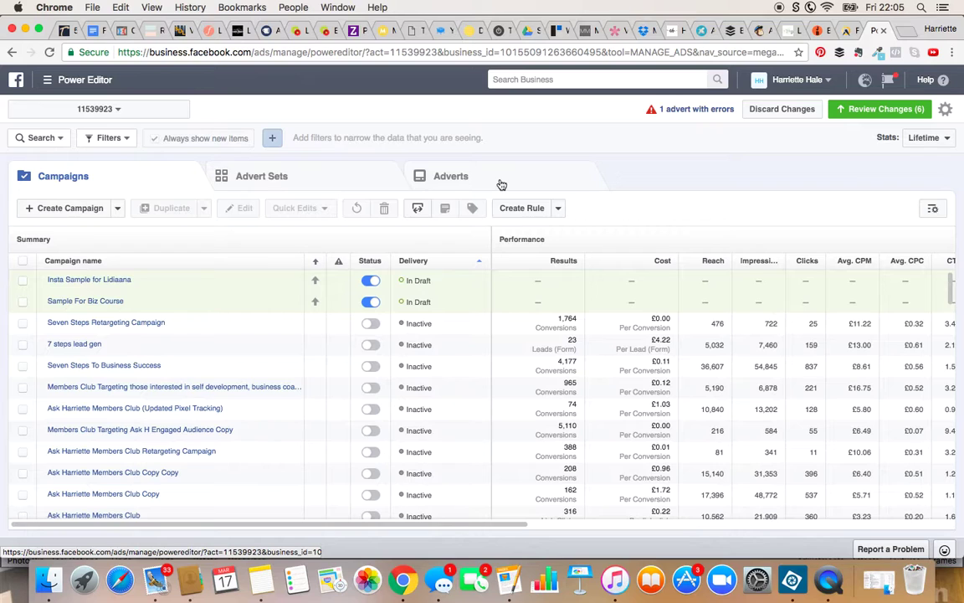
# Start a new campaign named "Members Club Training Campaign" with Traffic as its objective.
pyautogui.click(57, 208)
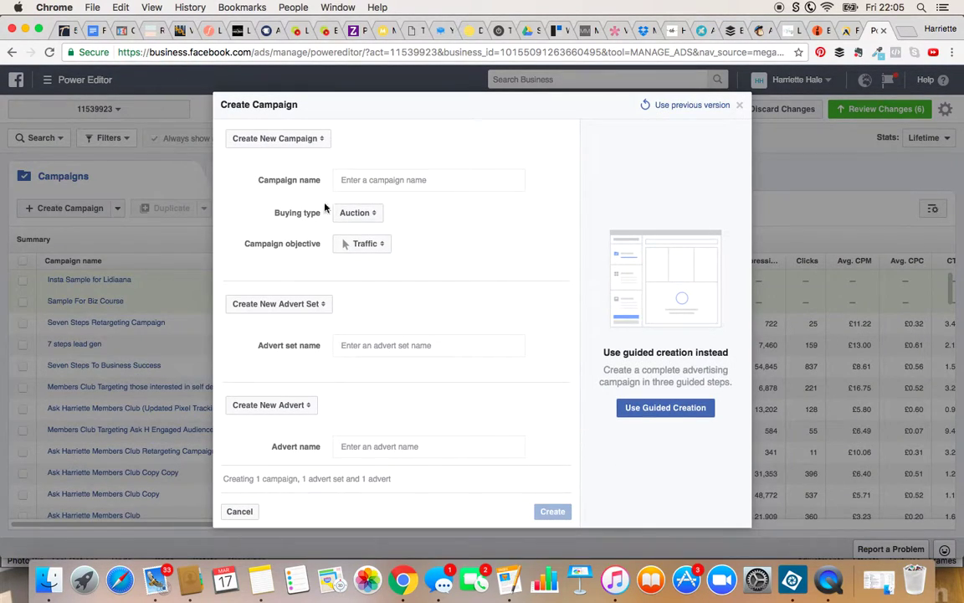
pyautogui.click(386, 180)
pyautogui.write('Members')
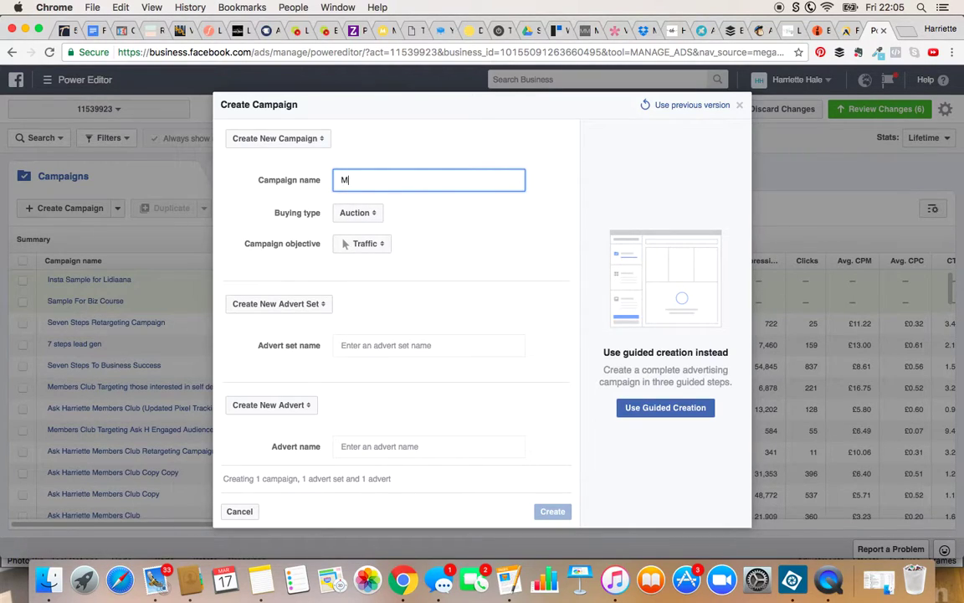
pyautogui.press('BackSpace')
pyautogui.press('BackSpace')
pyautogui.write('rs Club Training Camp')
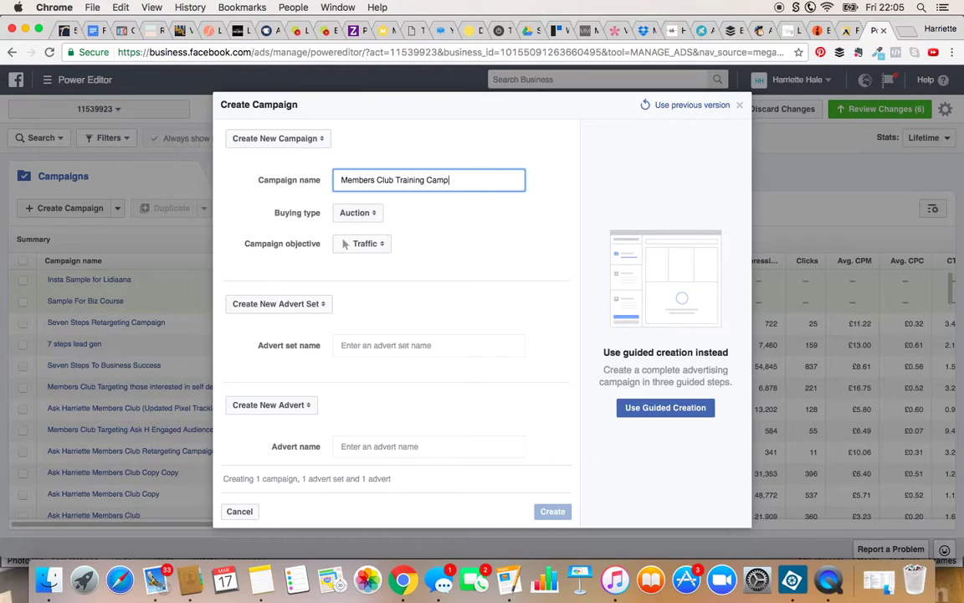
pyautogui.write('aaign')
pyautogui.click(425, 199)
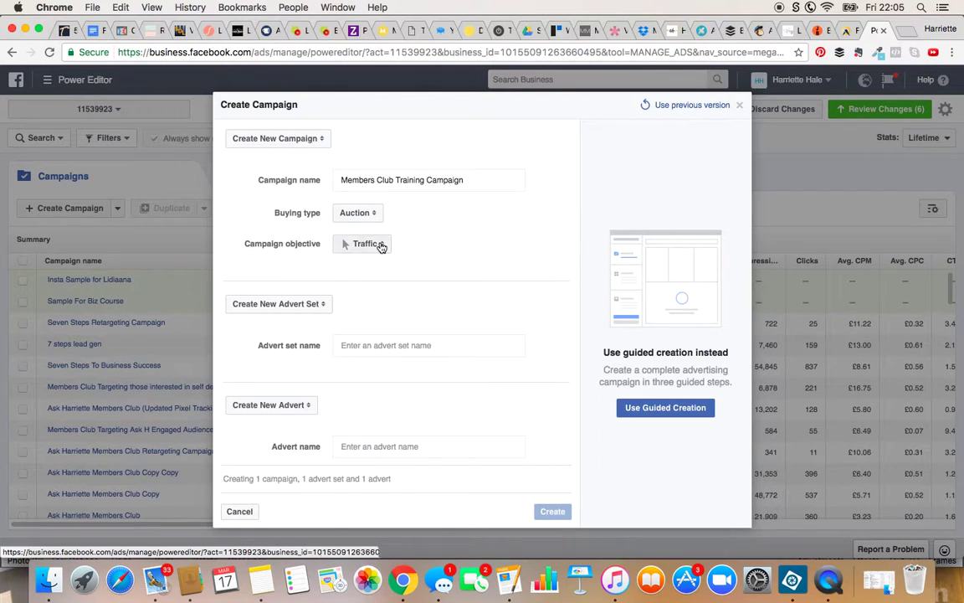
pyautogui.click(380, 246)
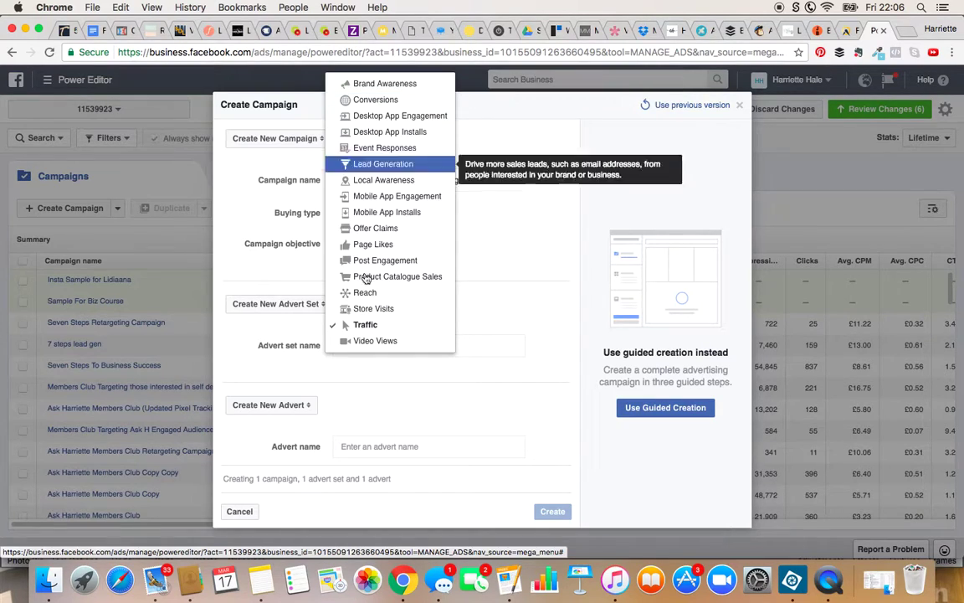
pyautogui.click(365, 325)
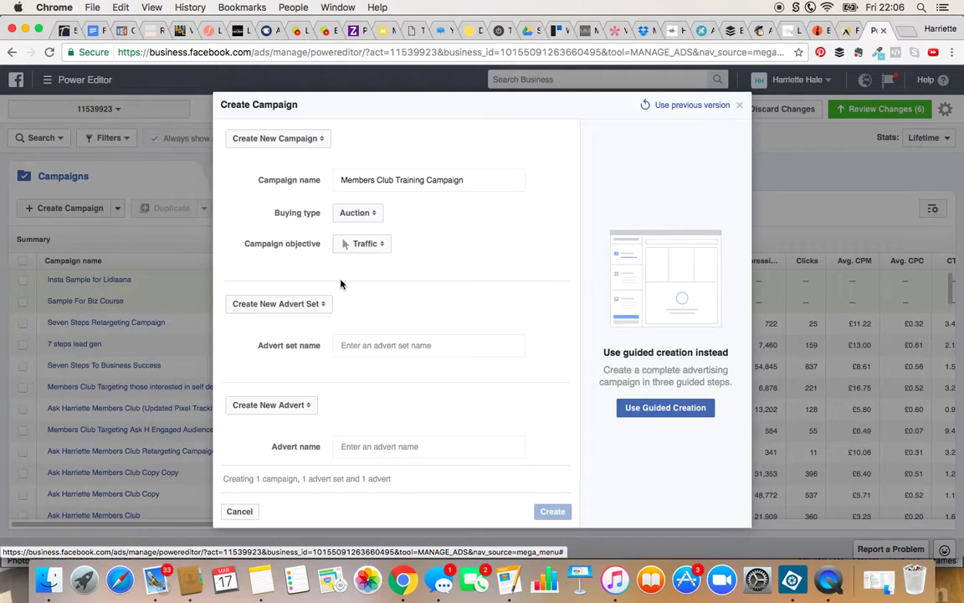
# Name the advert set "Test Audience 1 (female dancers)" and the advert "Contemporary Dance Class", and create the campaign.
pyautogui.click(371, 345)
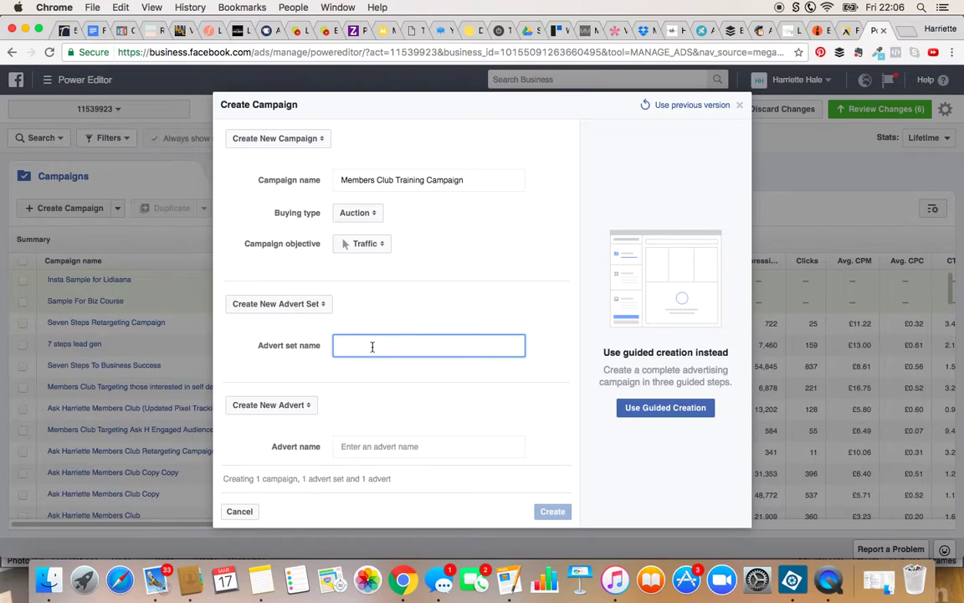
pyautogui.write('Test Audience 1 (female dancers)')
pyautogui.click(395, 445)
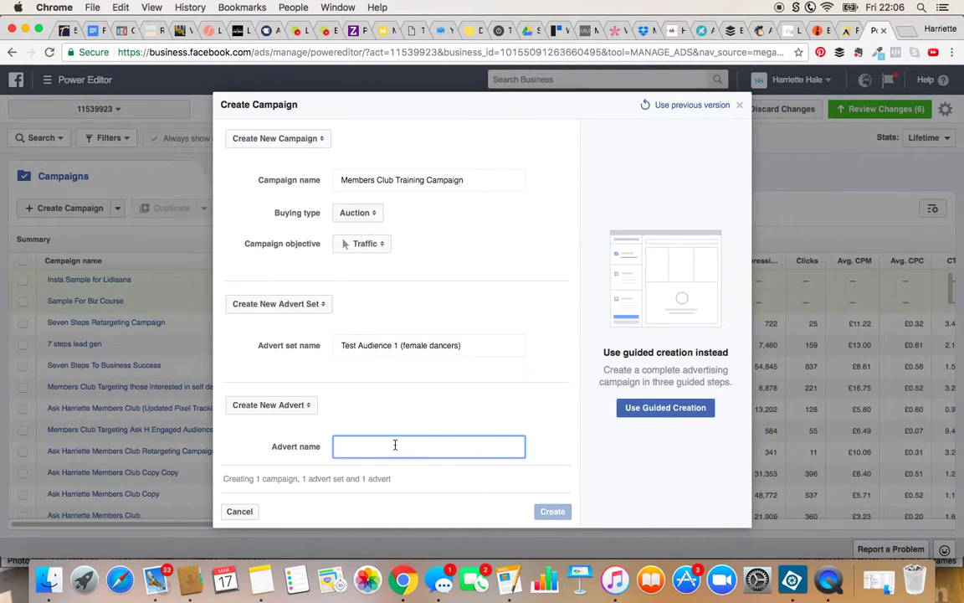
pyautogui.write('Contemporary Dance Class')
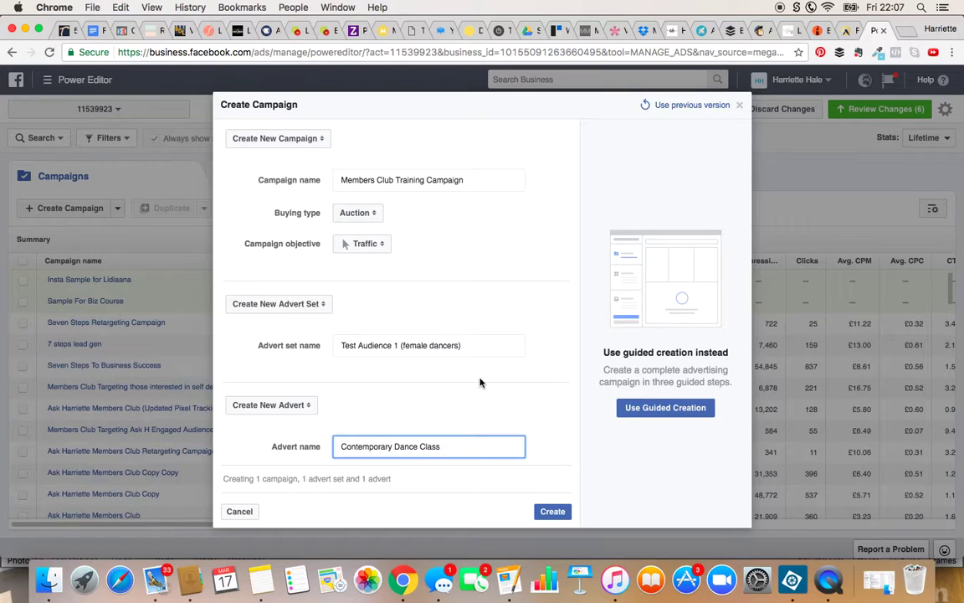
pyautogui.click(557, 511)
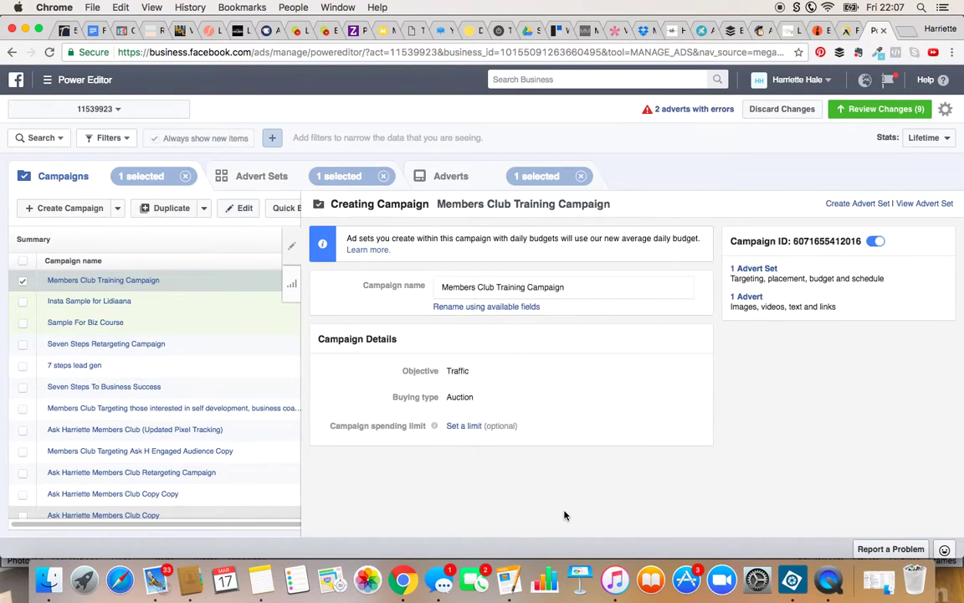
# Set the spending limit of the Members Club Training Campaign to £500.
pyautogui.click(452, 428)
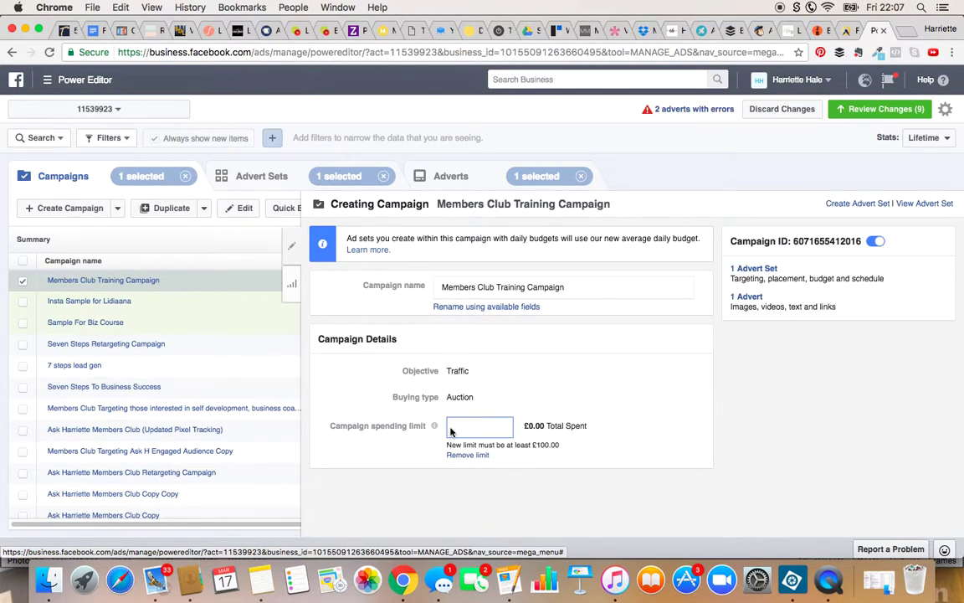
pyautogui.write('500')
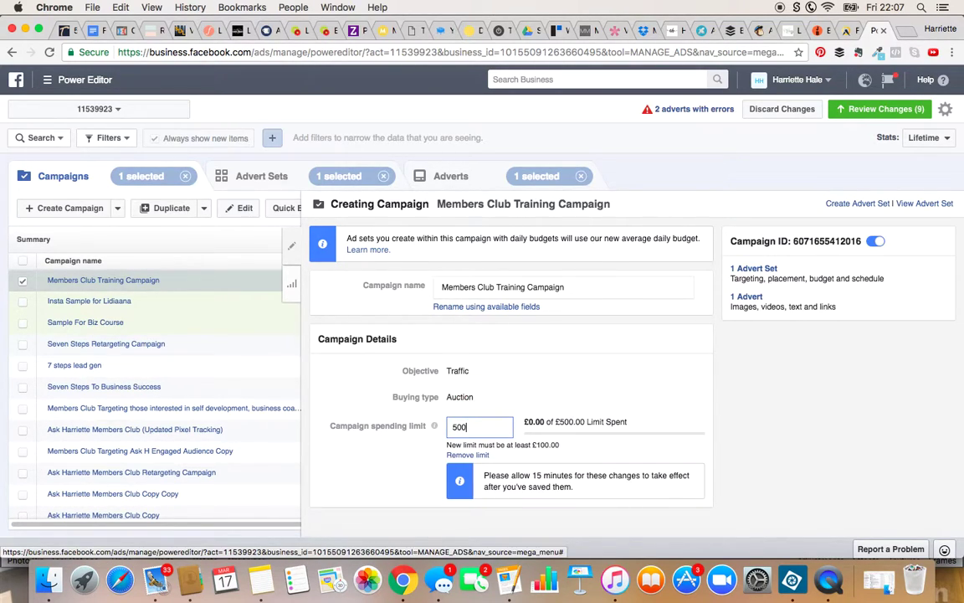
pyautogui.click(627, 382)
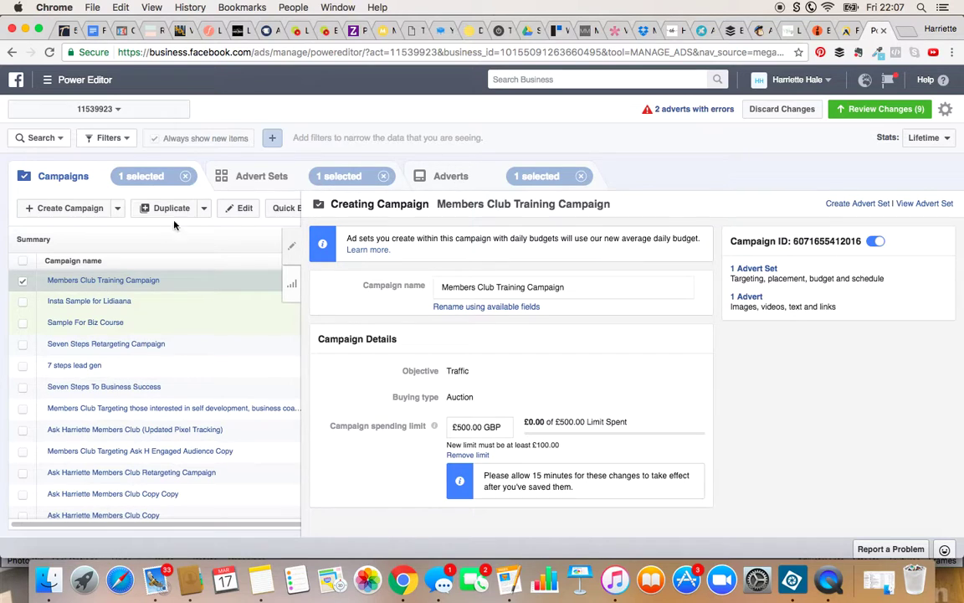
# Open the campaign's advert set and set its schedule start date to 20/3/2017.
pyautogui.click(103, 281)
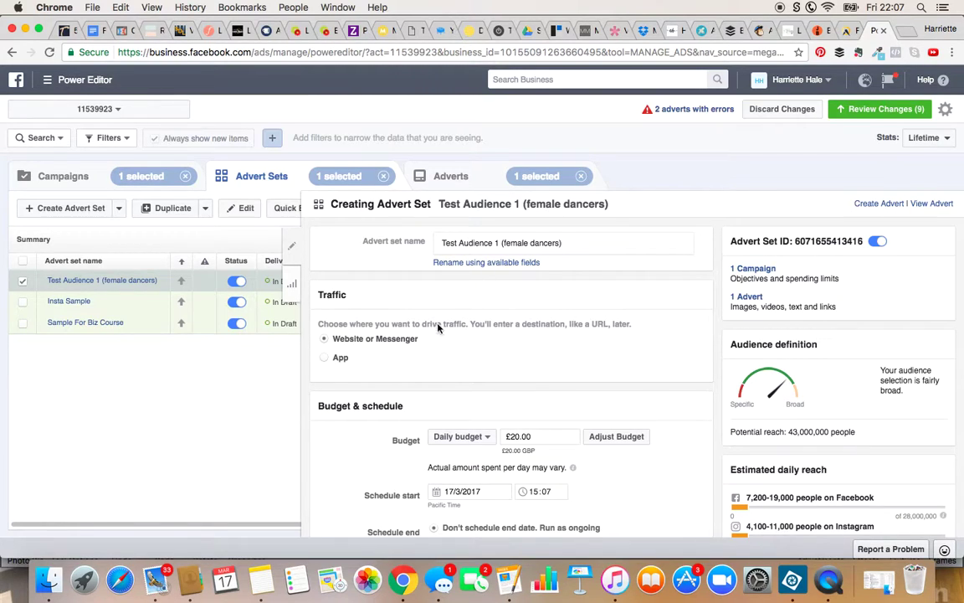
pyautogui.scroll(-3, 552, 346)
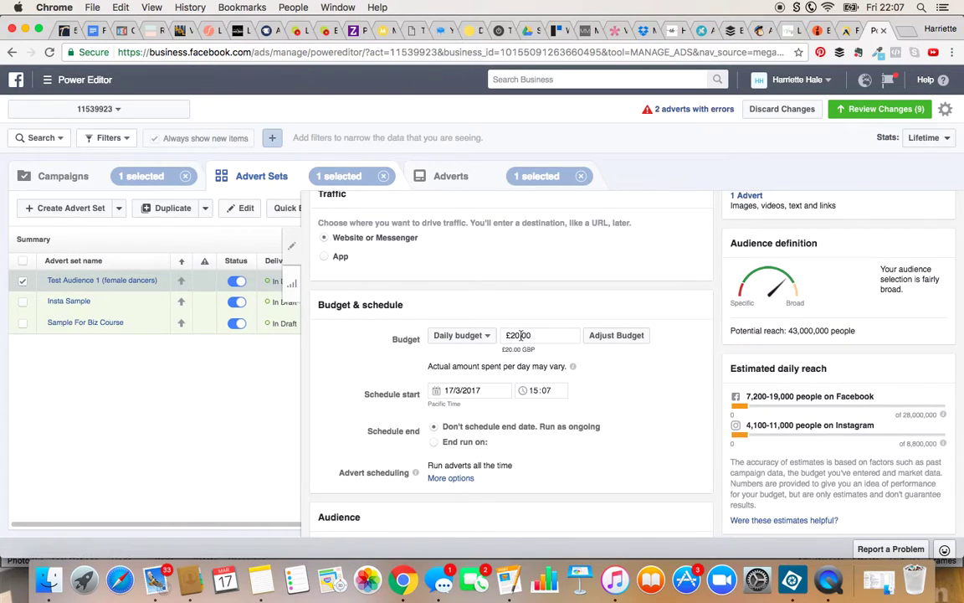
pyautogui.scroll(-1, 608, 387)
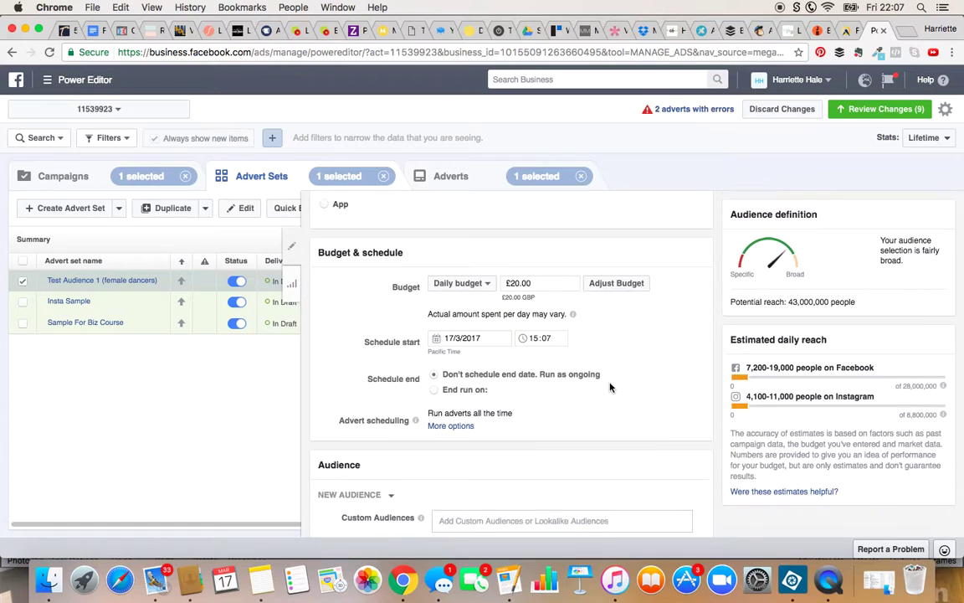
pyautogui.click(439, 341)
pyautogui.click(466, 453)
pyautogui.click(457, 391)
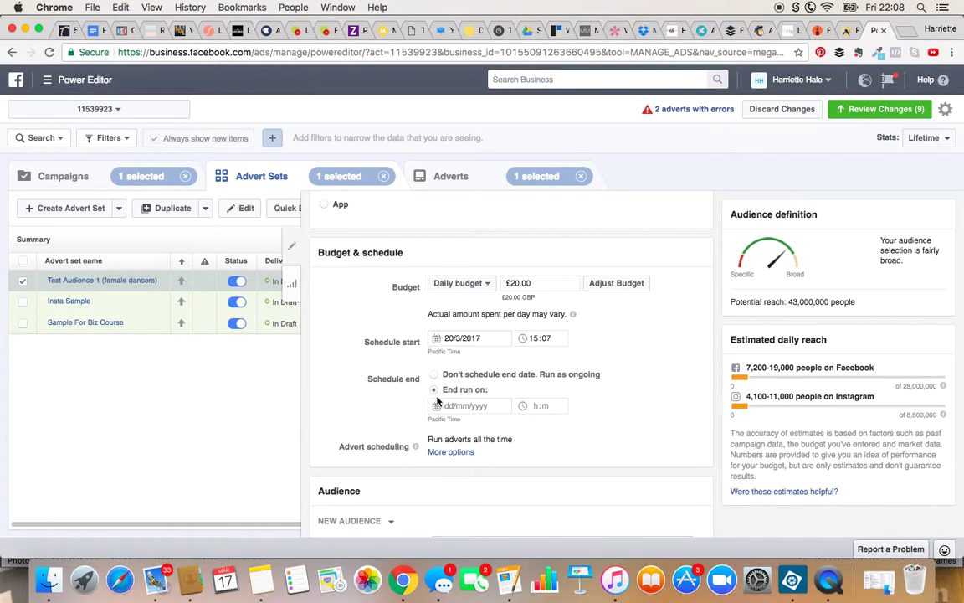
pyautogui.click(530, 362)
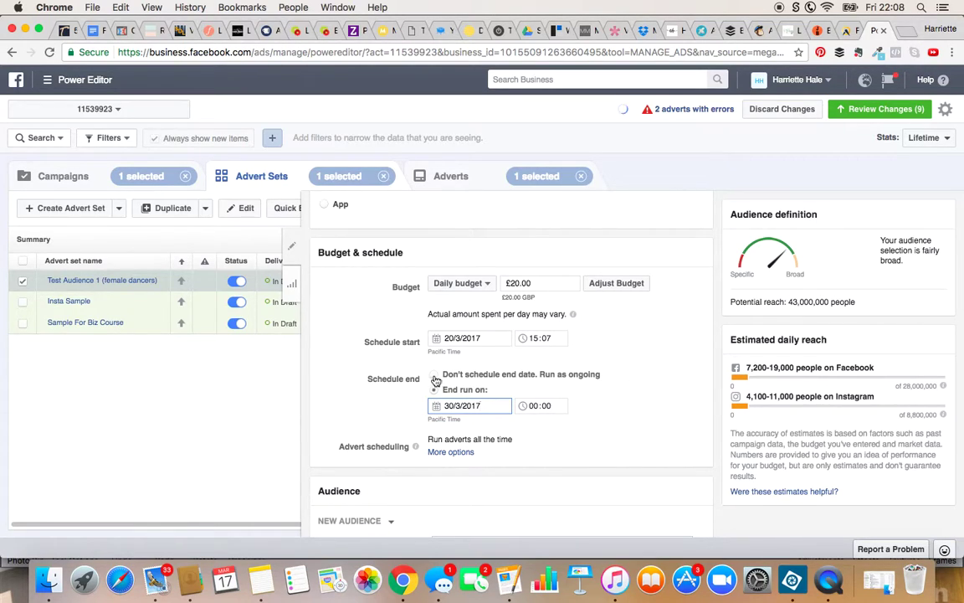
pyautogui.click(503, 379)
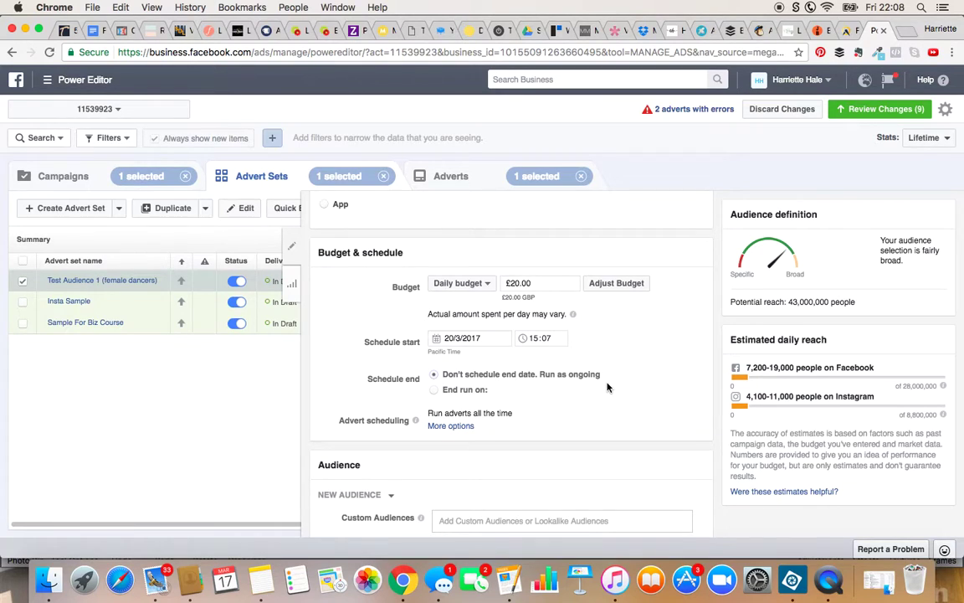
# Look through the available lookalike and custom audiences and the saved target audiences for the advert set.
pyautogui.scroll(-5, 608, 387)
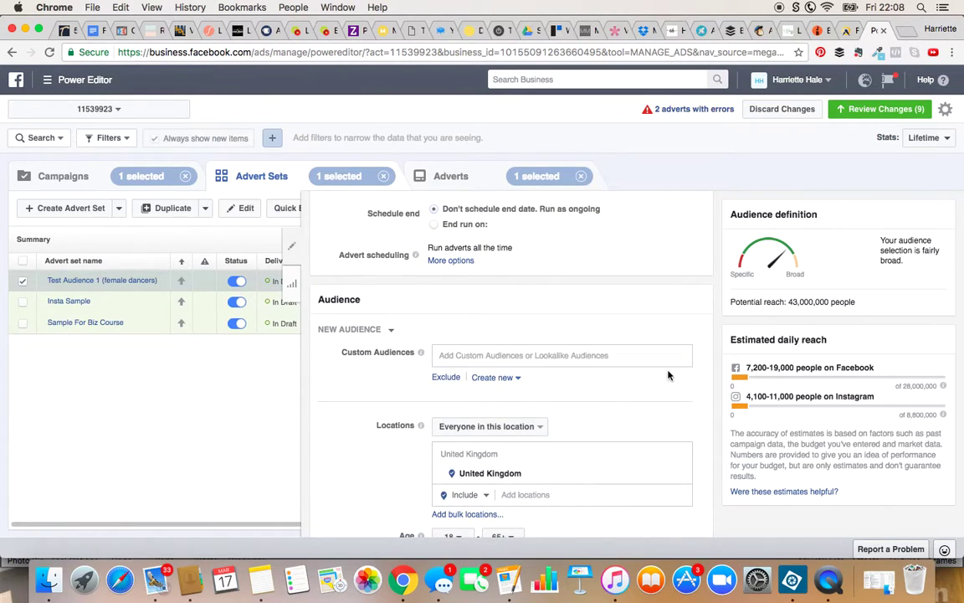
pyautogui.scroll(-1, 645, 369)
pyautogui.click(469, 339)
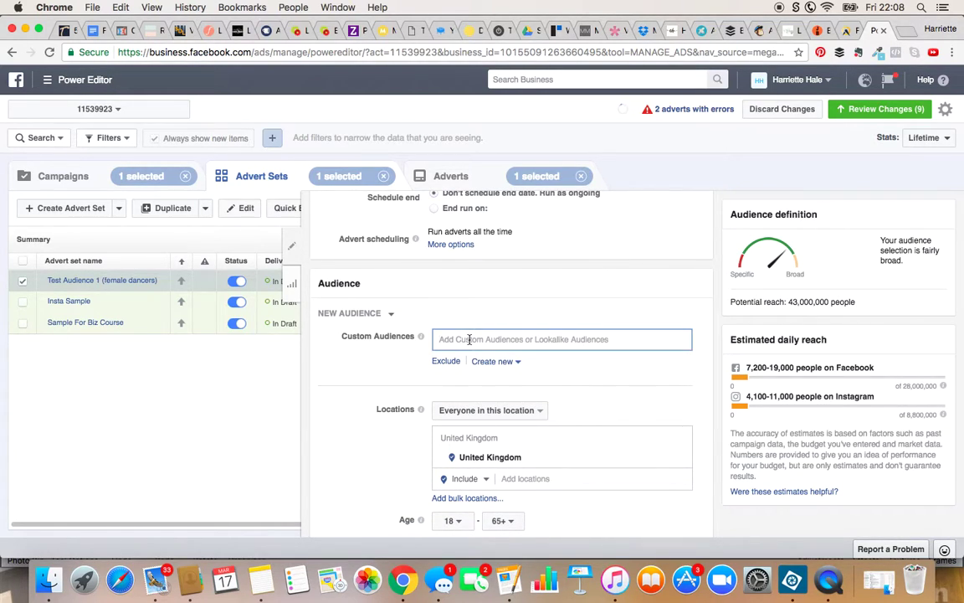
pyautogui.click(616, 365)
pyautogui.click(521, 366)
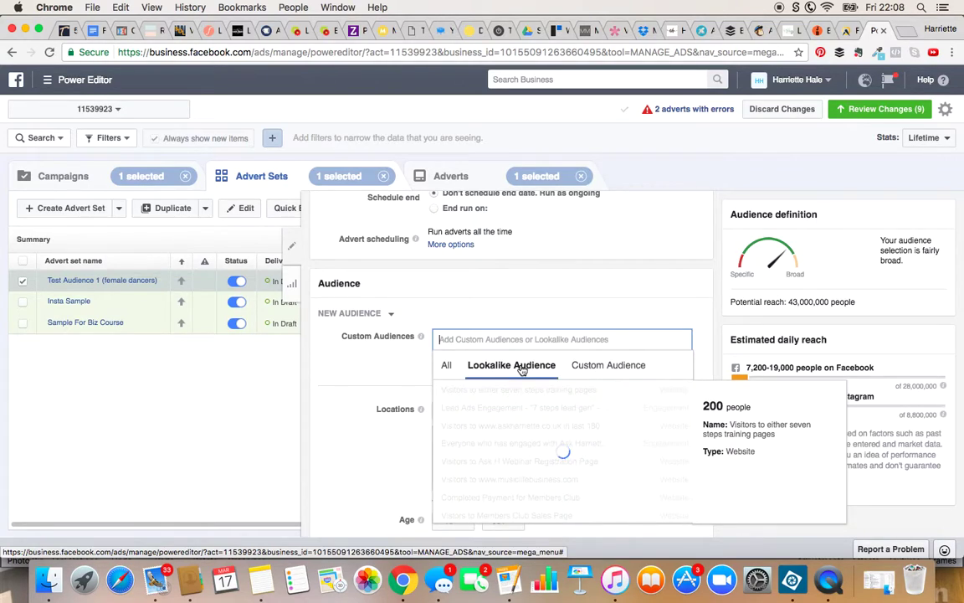
pyautogui.click(596, 366)
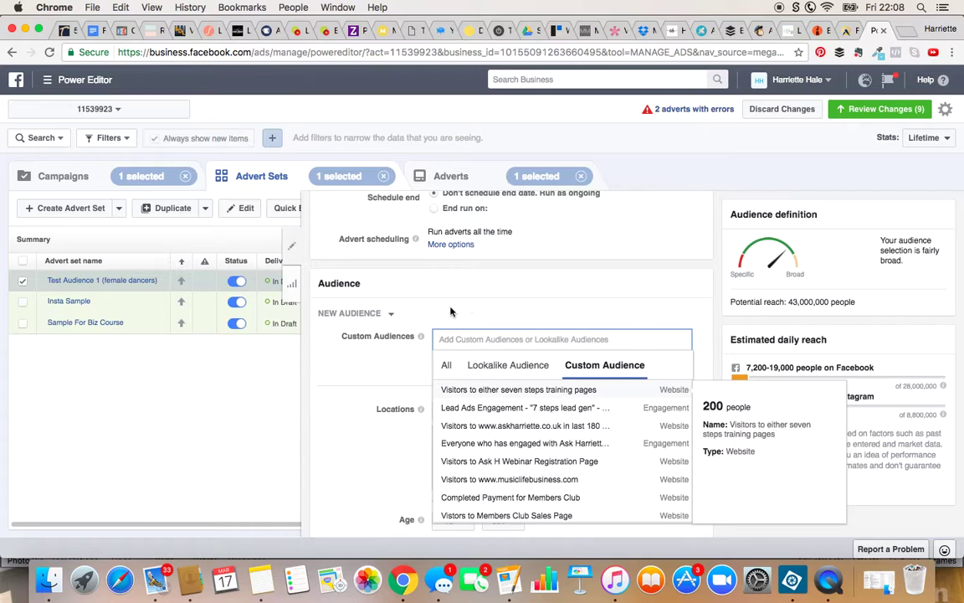
pyautogui.click(405, 276)
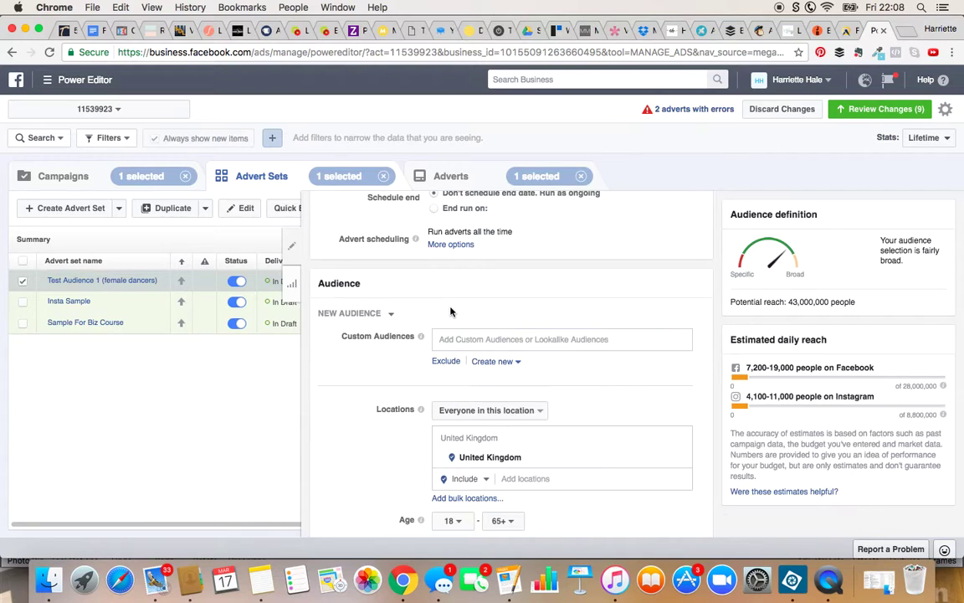
pyautogui.click(392, 315)
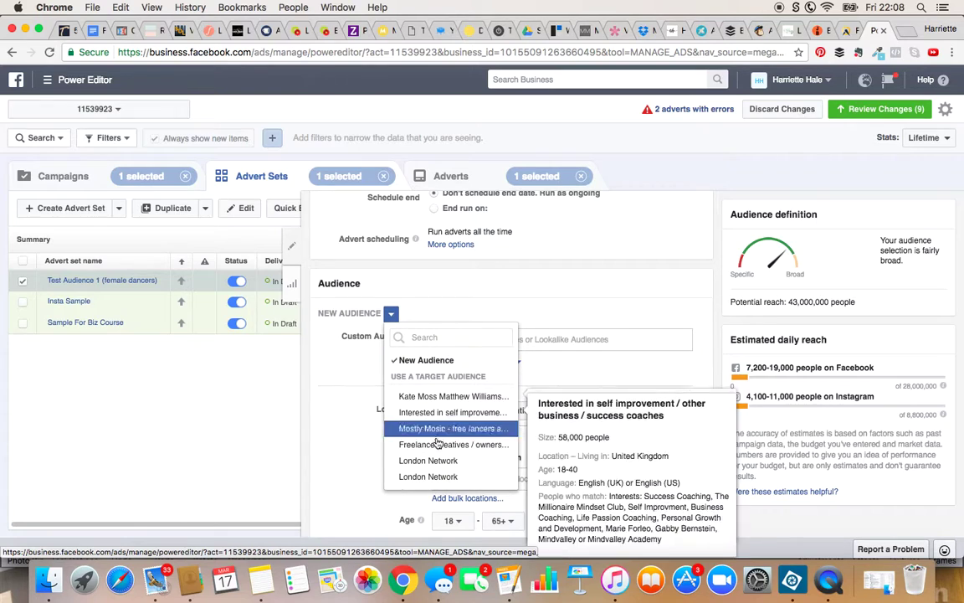
pyautogui.scroll(-3, 440, 453)
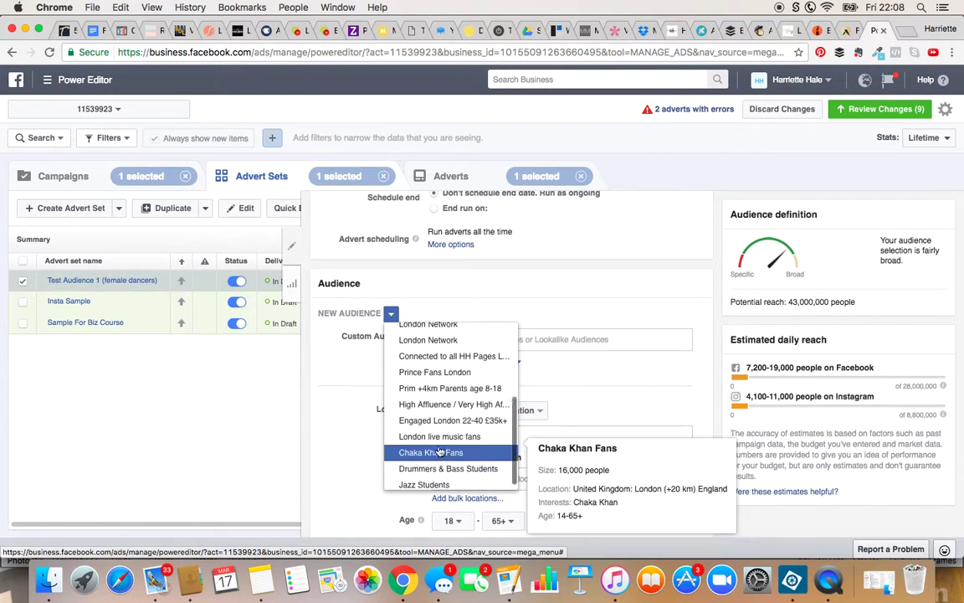
pyautogui.scroll(3, 439, 446)
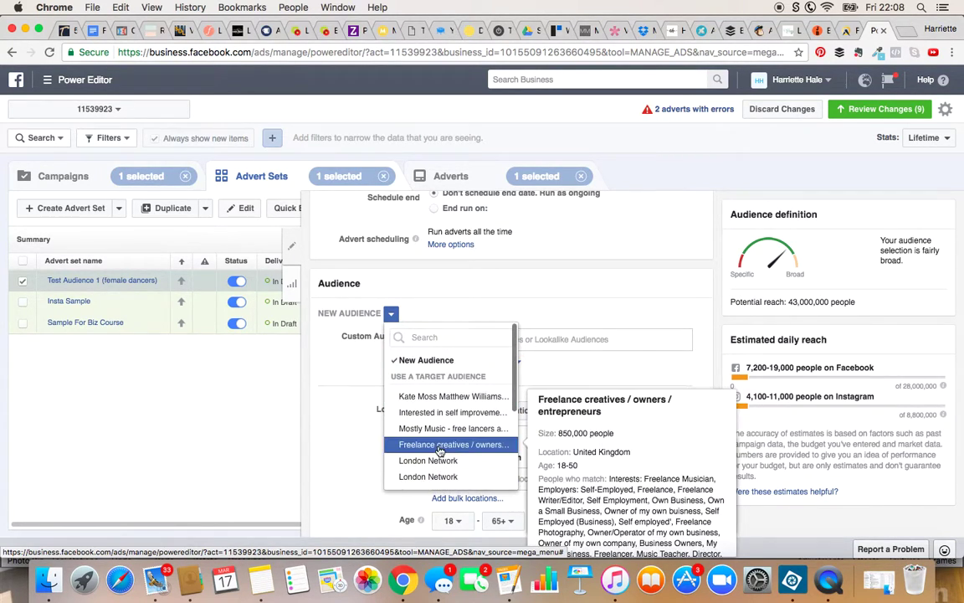
pyautogui.click(438, 305)
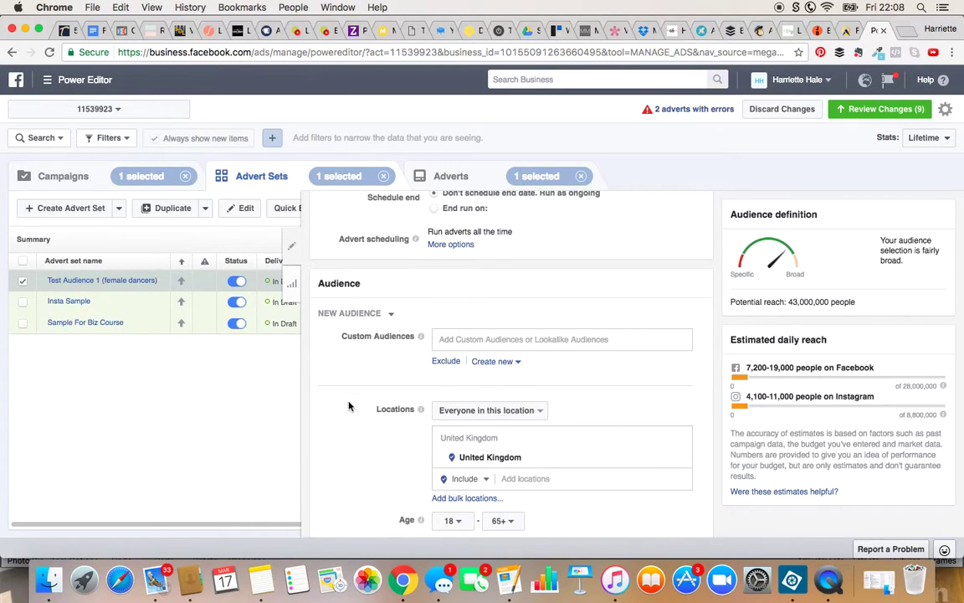
# Review the advert set's location, age, gender, language and detailed targeting options.
pyautogui.scroll(-5, 350, 406)
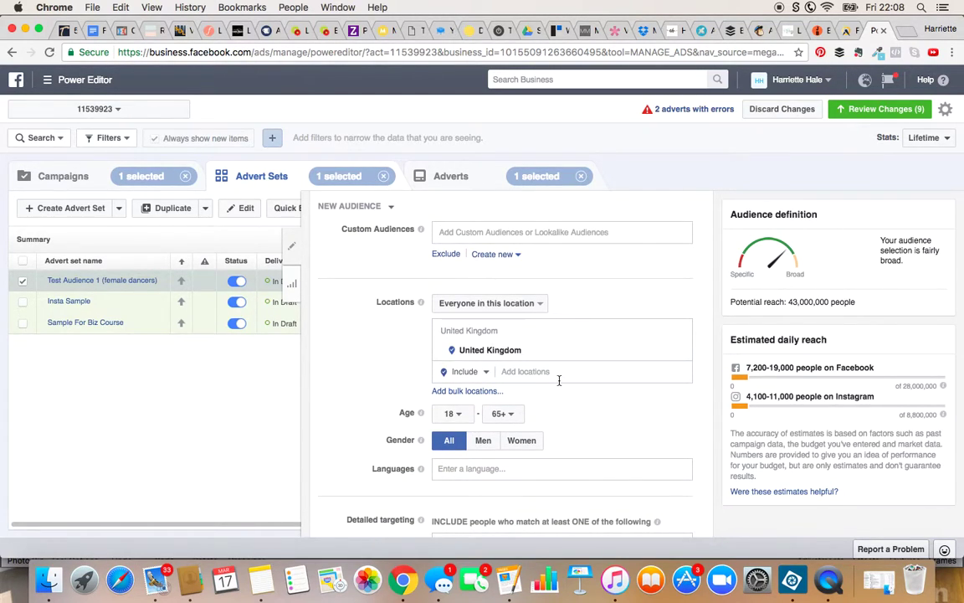
pyautogui.scroll(-5, 556, 381)
pyautogui.scroll(-2, 552, 423)
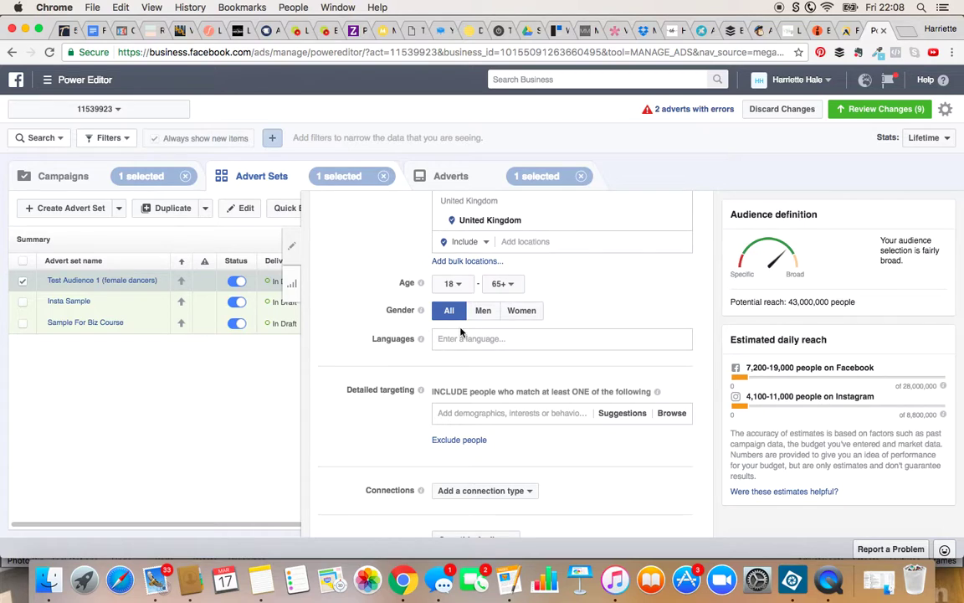
pyautogui.scroll(10, 365, 326)
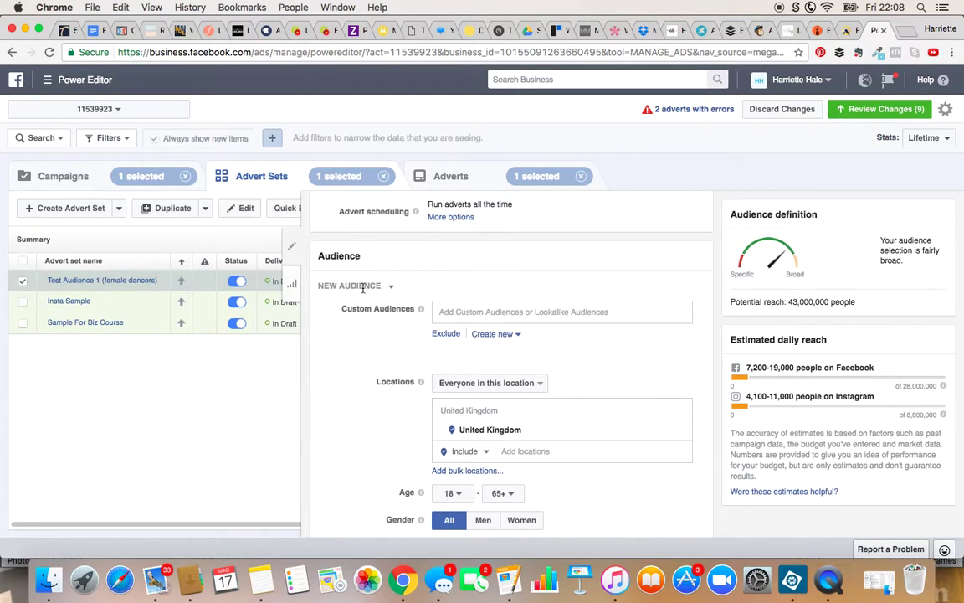
# Set the advert set's audience to the saved target audience "Kate Moss Matthew Williamson for Decoration Depot".
pyautogui.click(391, 286)
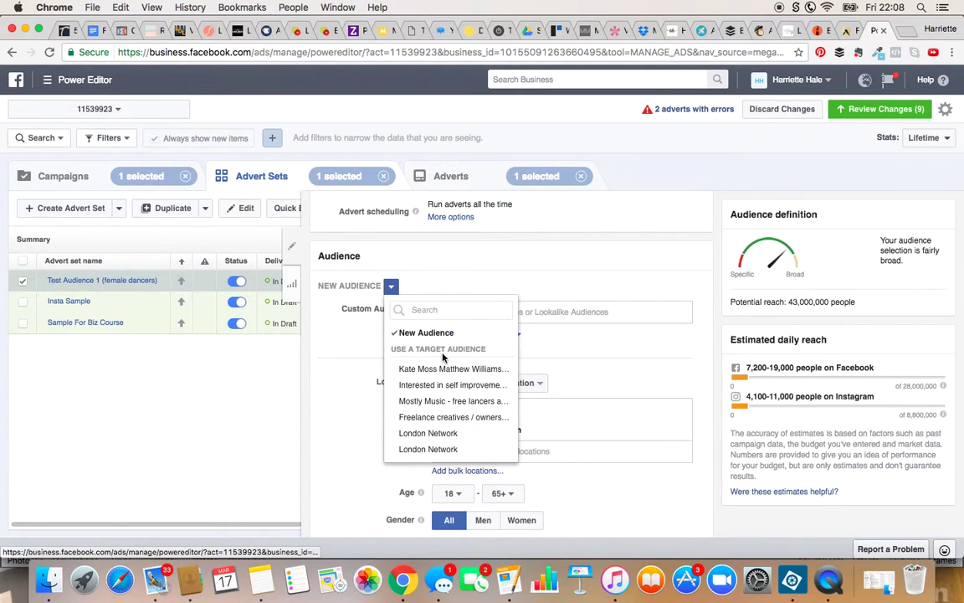
pyautogui.click(423, 368)
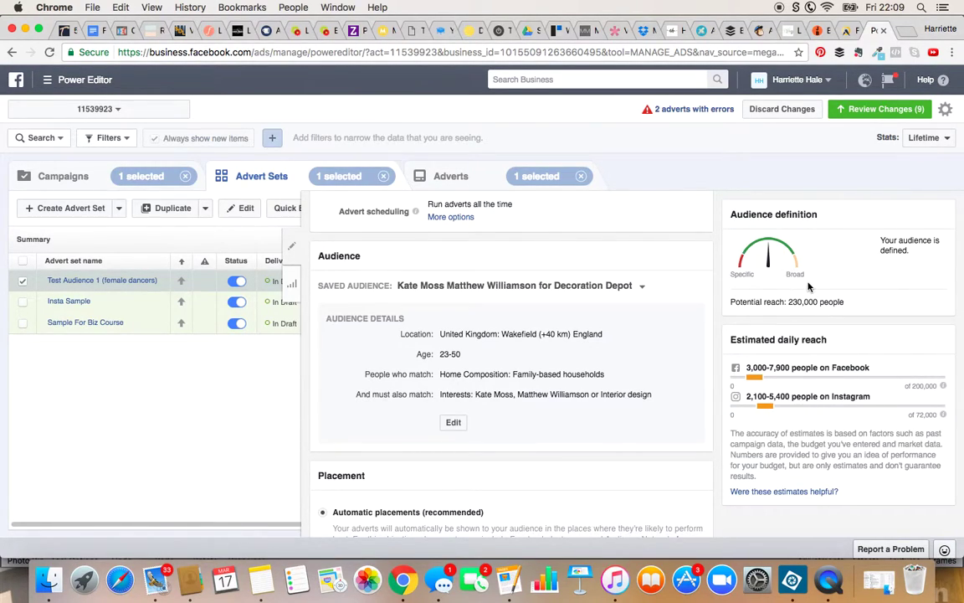
# Switch the advert set's placements from automatic to edited placements and exclude the Audience Network.
pyautogui.scroll(-5, 600, 402)
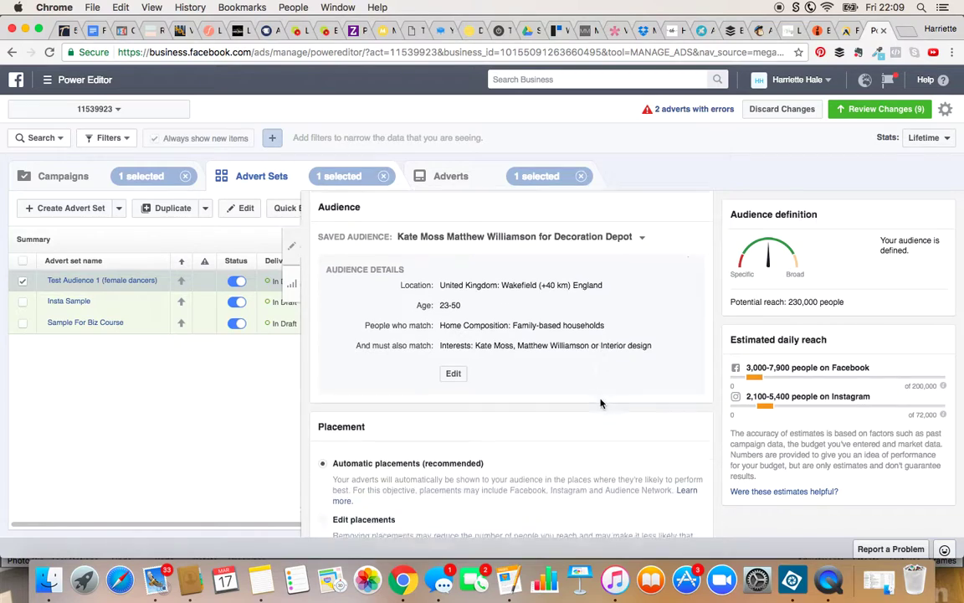
pyautogui.scroll(-2, 463, 344)
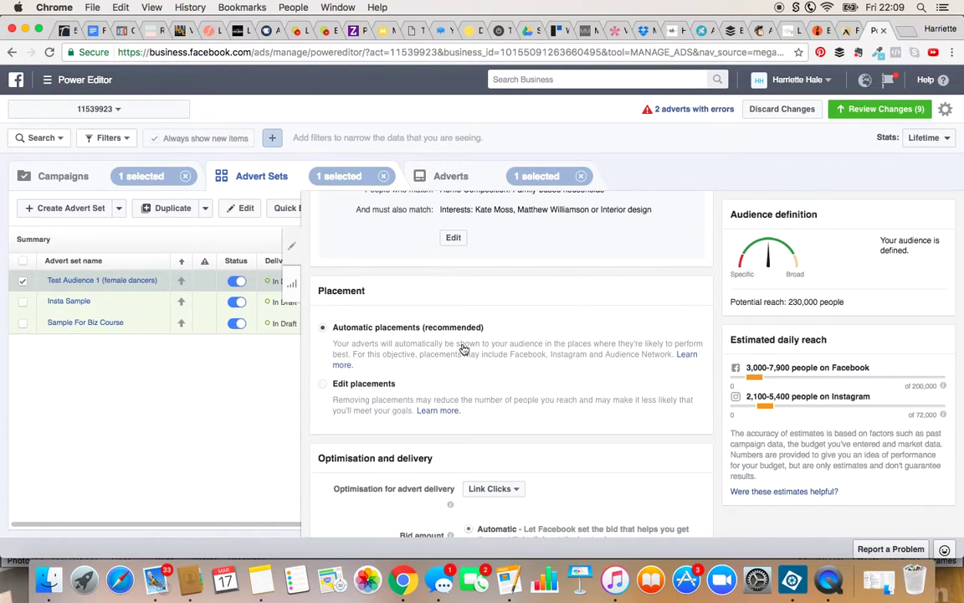
pyautogui.click(324, 385)
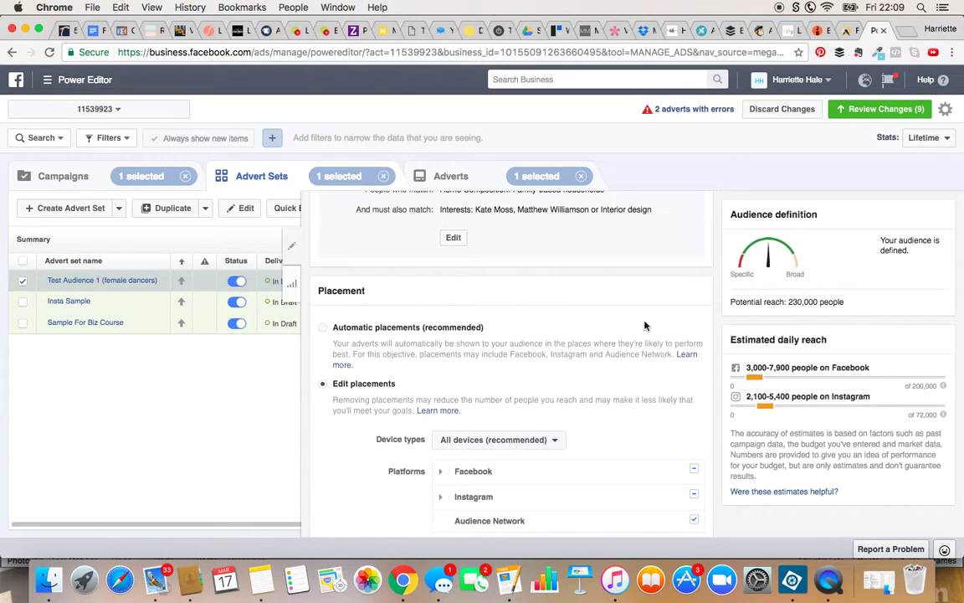
pyautogui.scroll(-2, 645, 327)
pyautogui.scroll(-4, 645, 327)
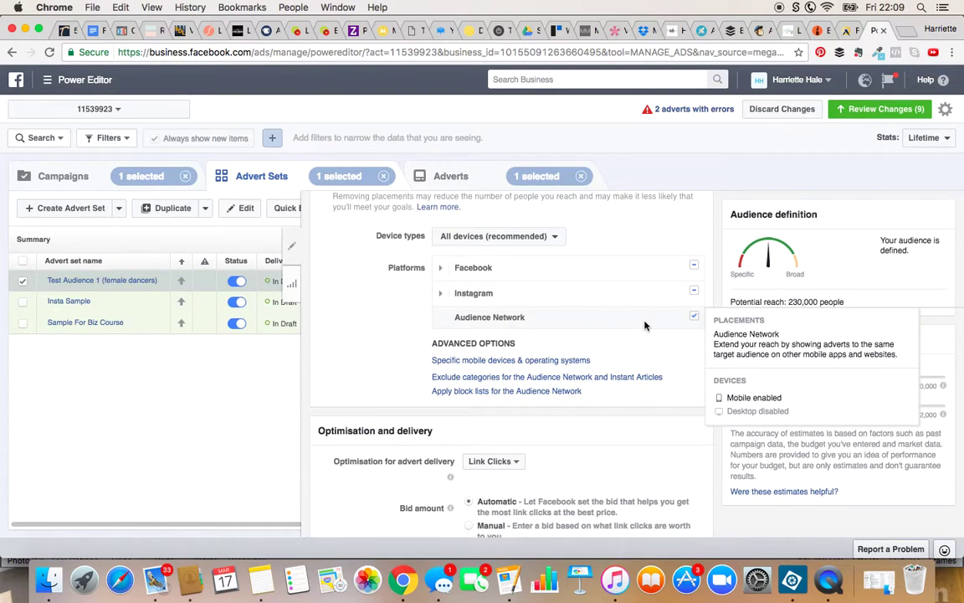
pyautogui.click(695, 318)
# Exclude Facebook's Right column and Instagram's Feed from the advert set's placements.
pyautogui.click(438, 272)
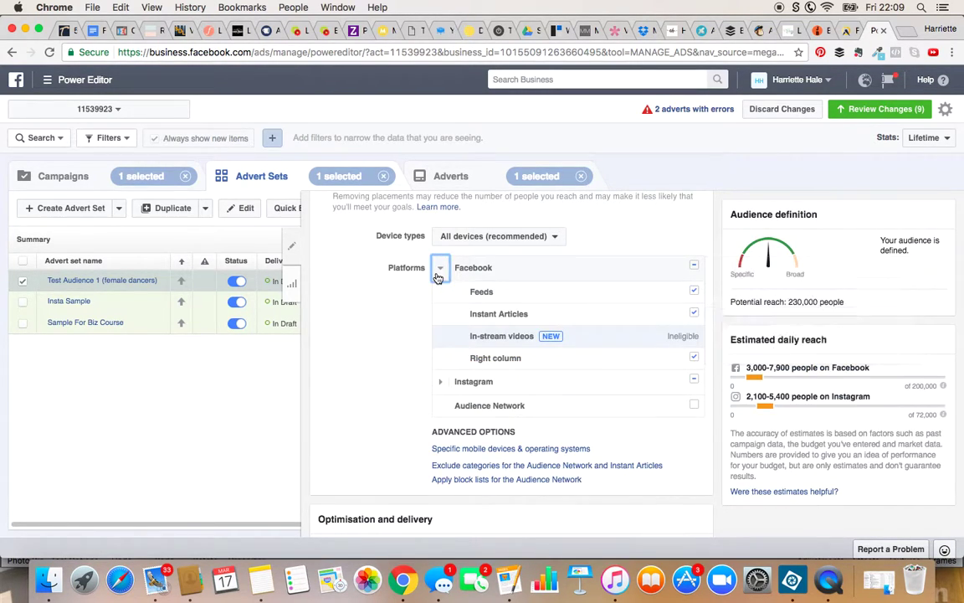
pyautogui.moveTo(694, 360)
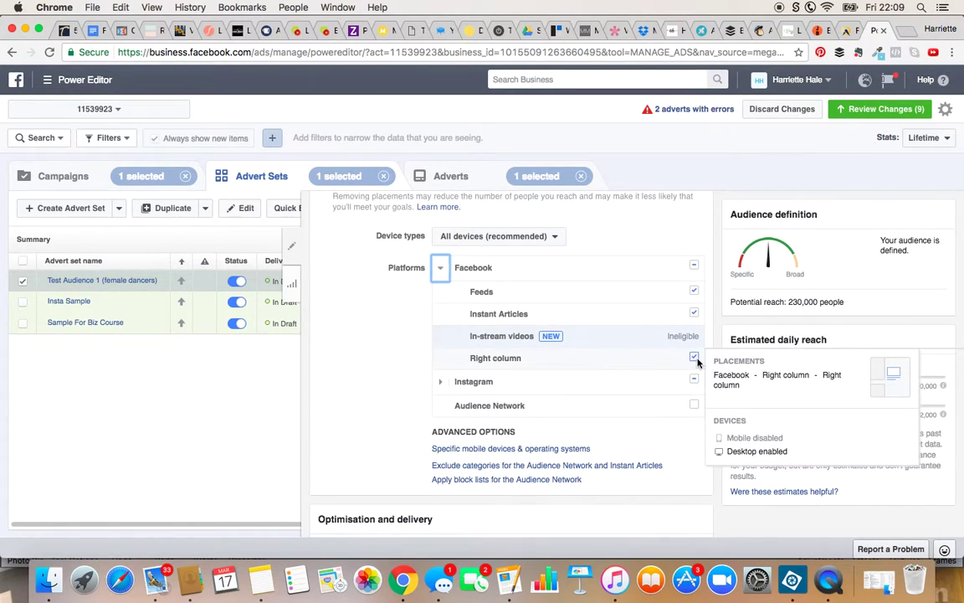
pyautogui.click(694, 358)
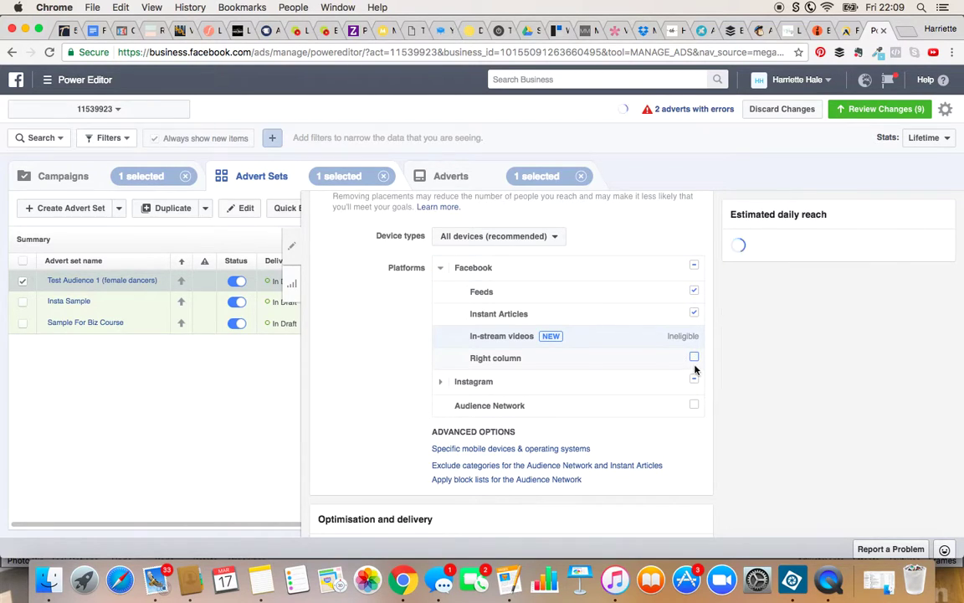
pyautogui.click(440, 382)
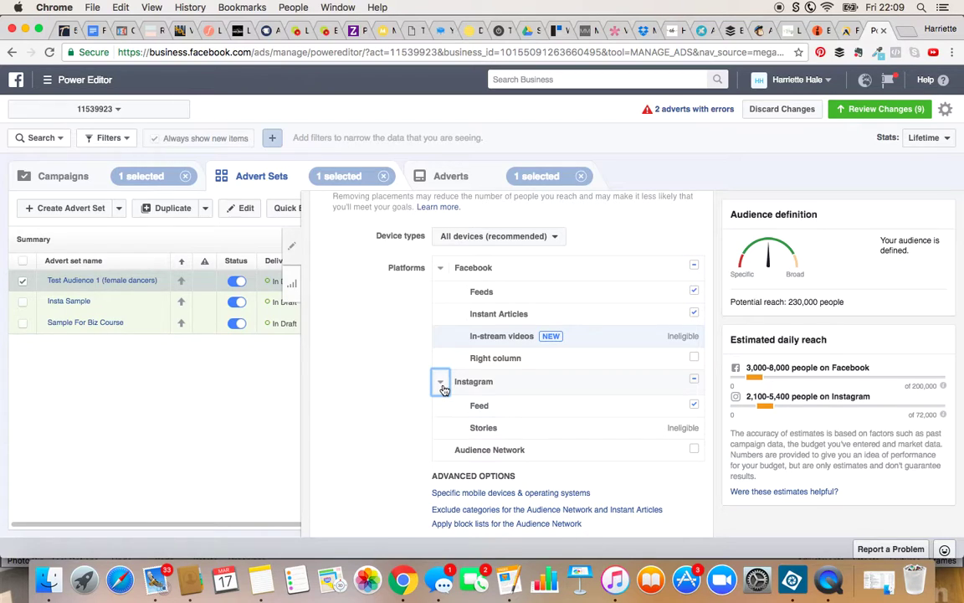
pyautogui.click(694, 405)
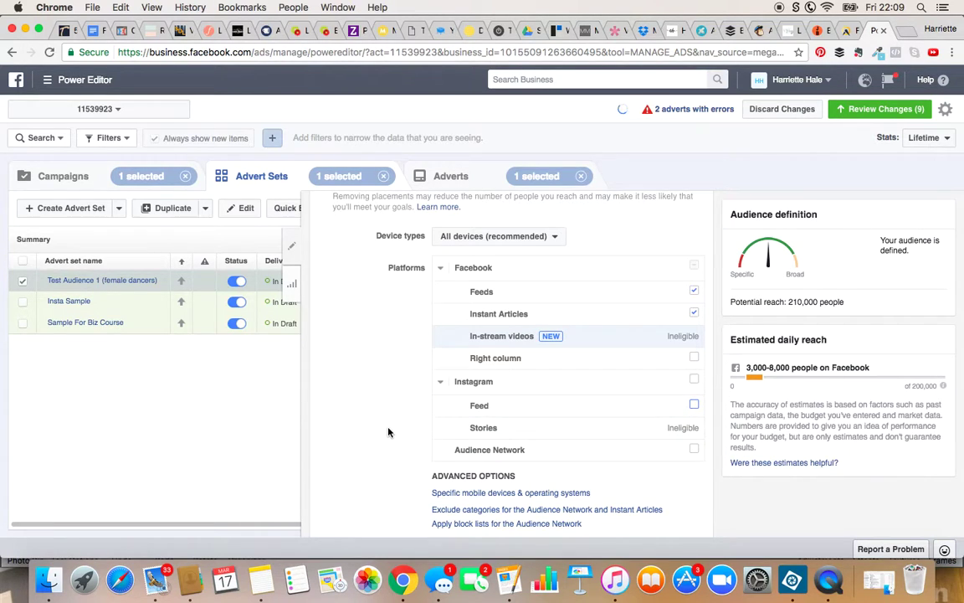
# Review the choices for advert delivery optimisation and show the additional delivery type options.
pyautogui.scroll(-2, 388, 432)
pyautogui.scroll(-3, 389, 432)
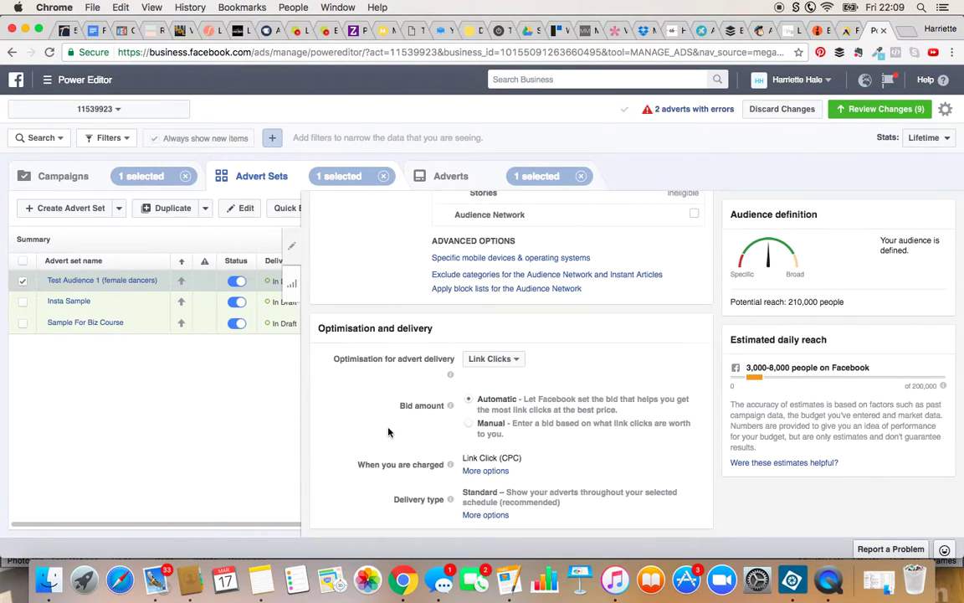
pyautogui.click(506, 359)
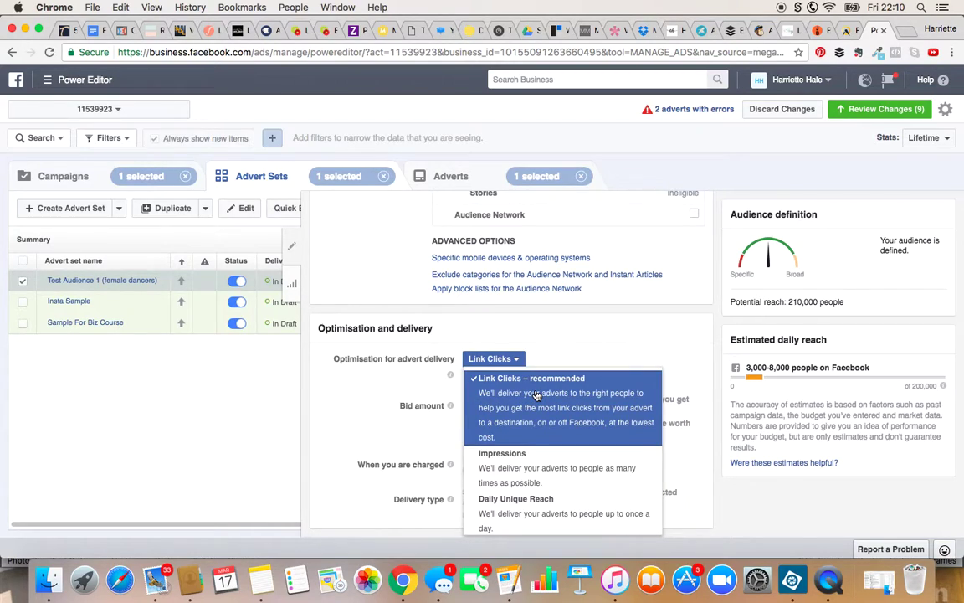
pyautogui.click(577, 352)
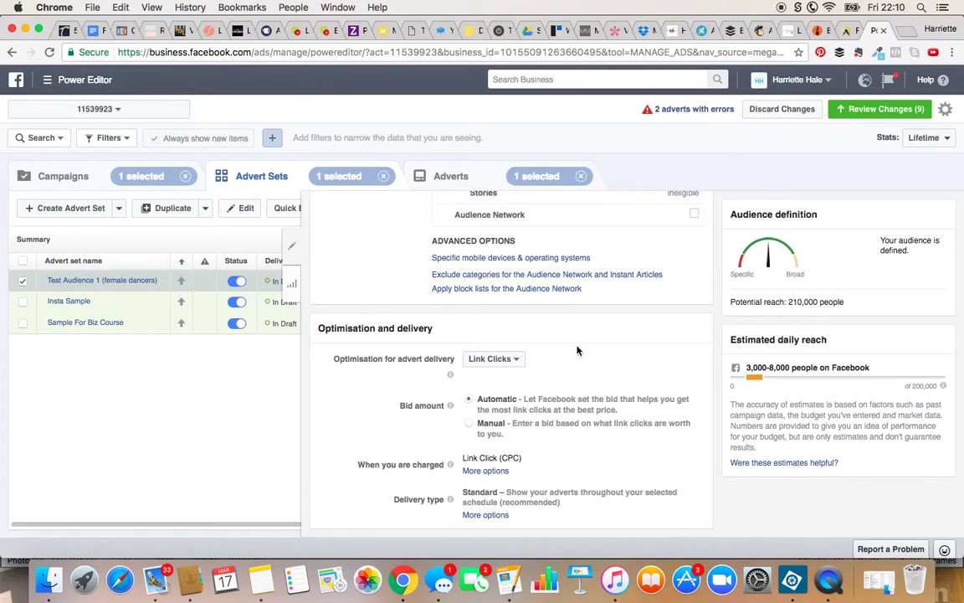
pyautogui.click(487, 516)
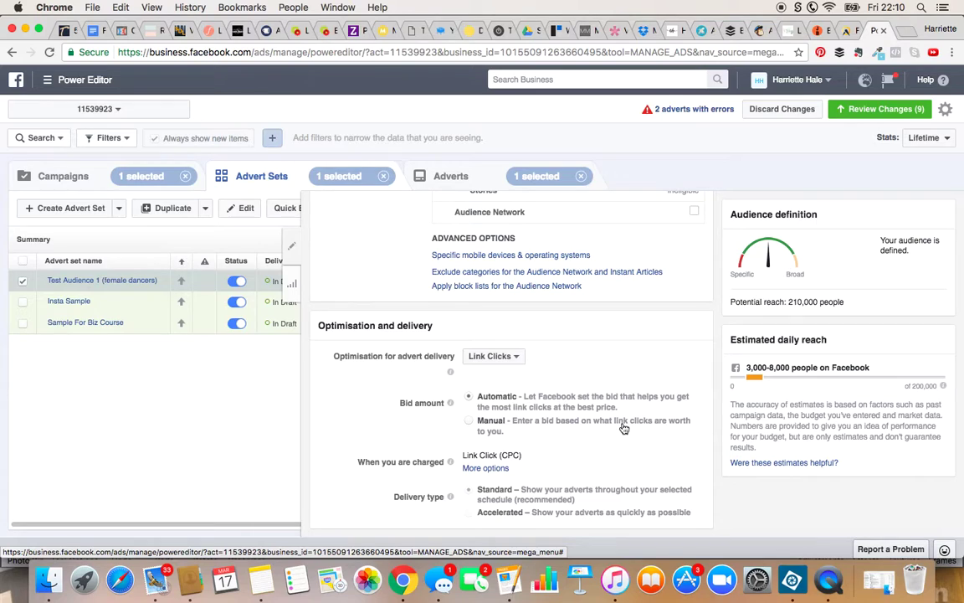
# Open the Contemporary Dance Class advert belonging to the Test Audience 1 (female dancers) advert set.
pyautogui.scroll(5, 628, 428)
pyautogui.scroll(5, 628, 428)
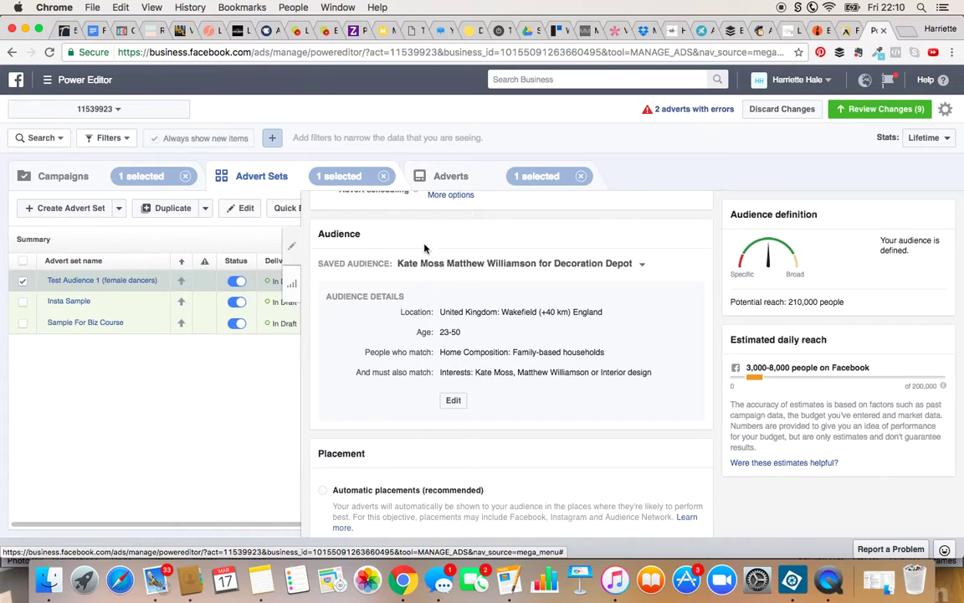
pyautogui.click(83, 285)
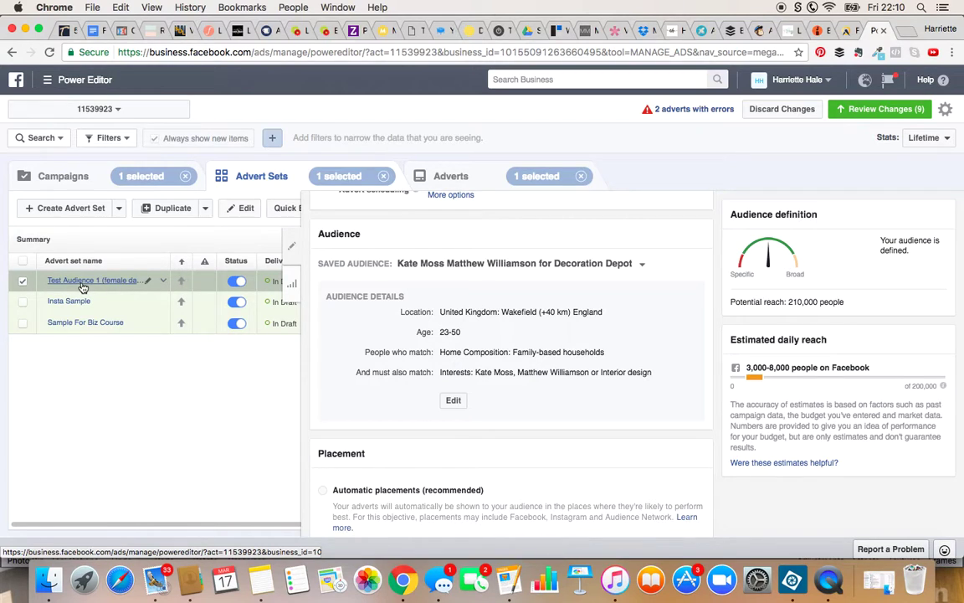
pyautogui.click(83, 285)
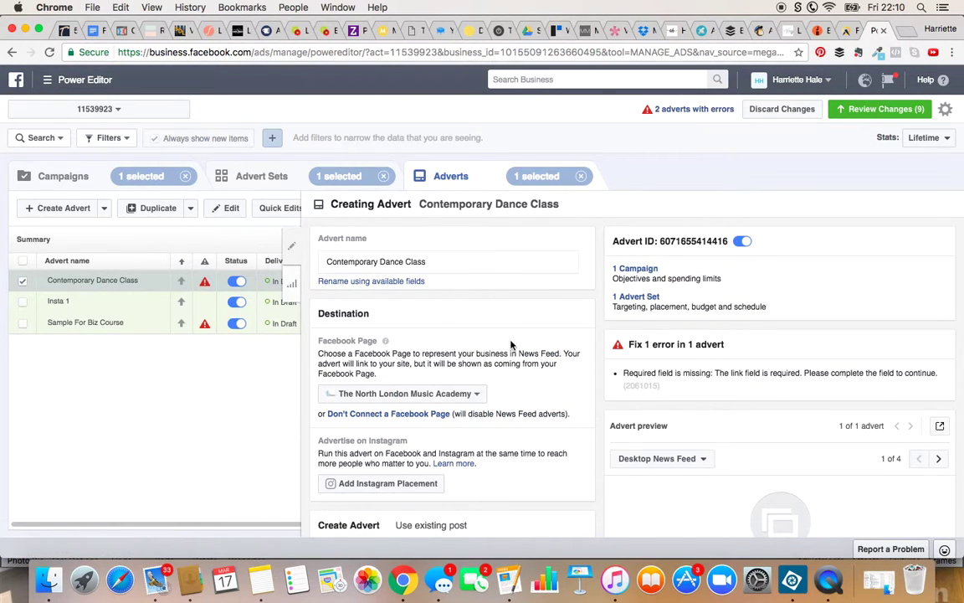
# Set the advert's destination Facebook Page to Ask Harriette - Music Life Business.
pyautogui.scroll(-3, 511, 342)
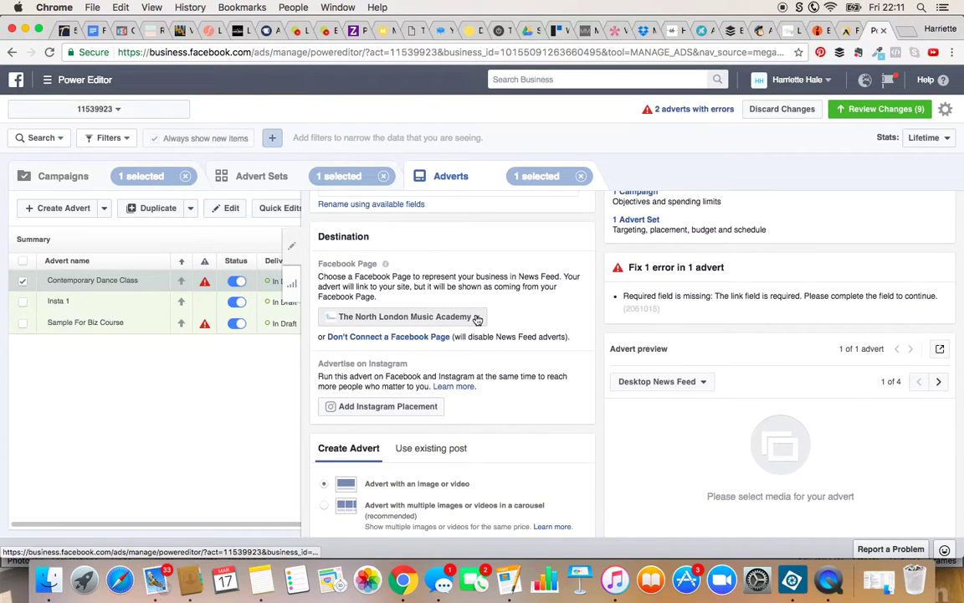
pyautogui.click(476, 319)
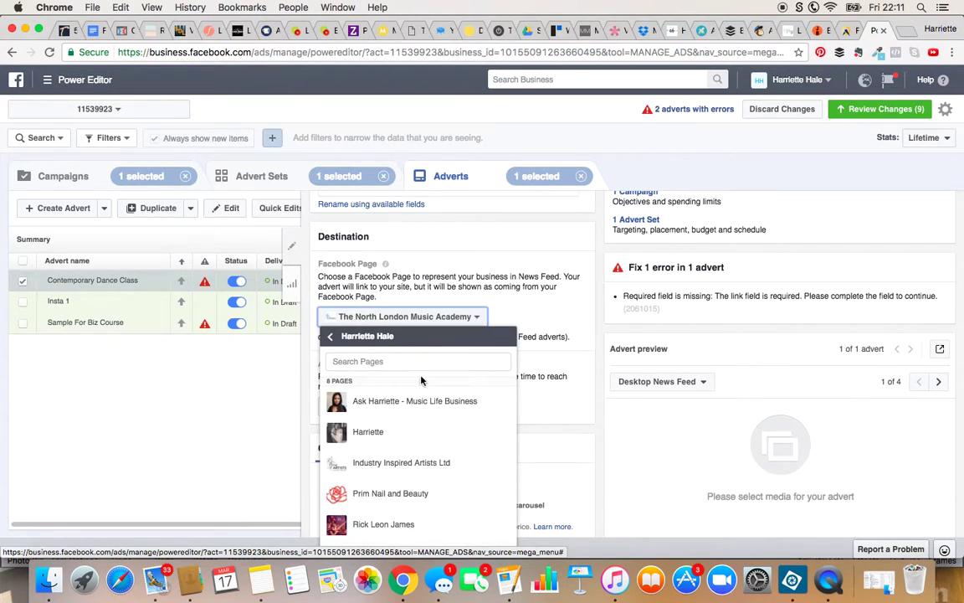
pyautogui.scroll(-2, 435, 414)
pyautogui.scroll(2, 435, 413)
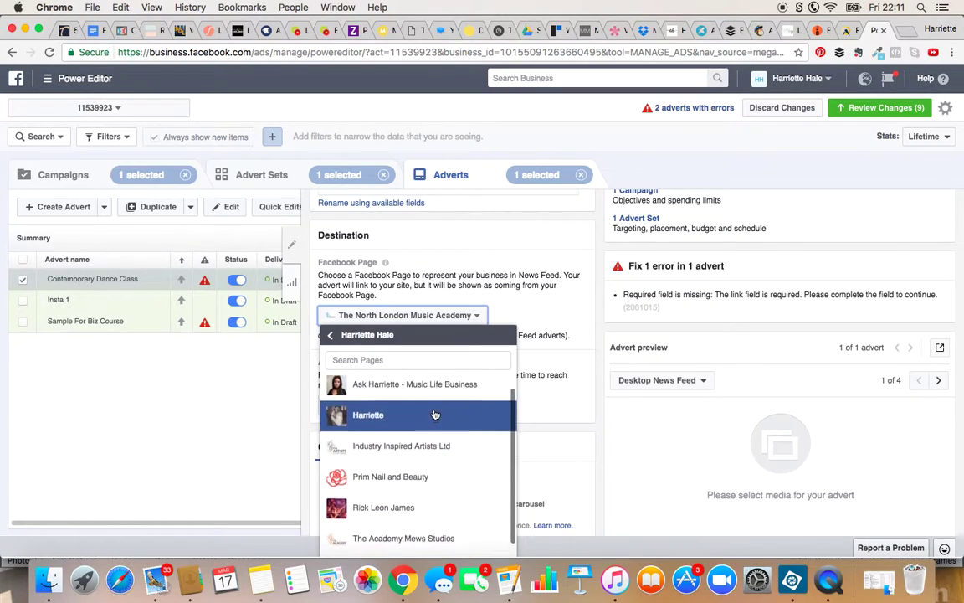
pyautogui.click(366, 401)
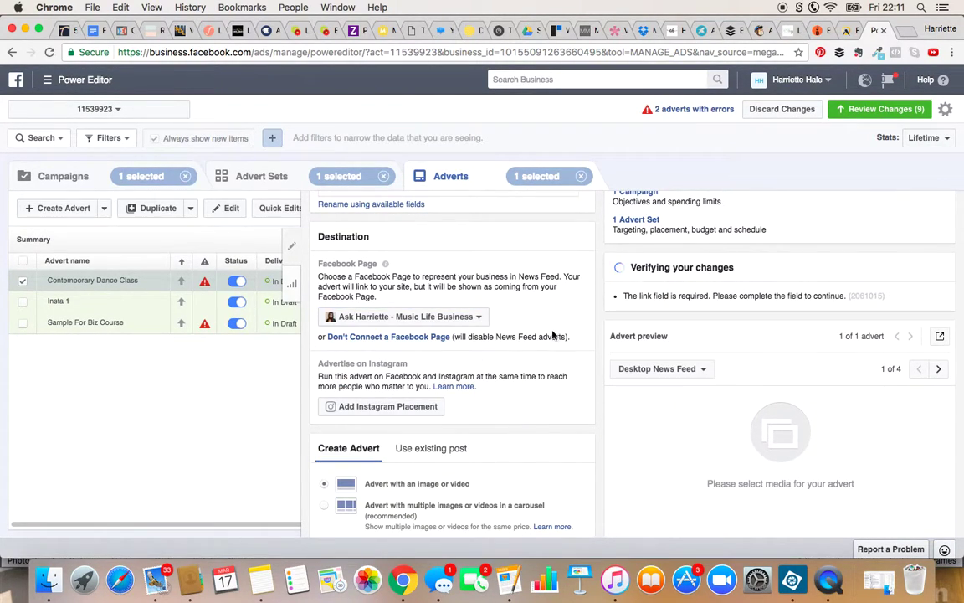
# Look at the options for using an existing post and for creating an advert with a video or slideshow.
pyautogui.scroll(-2, 502, 331)
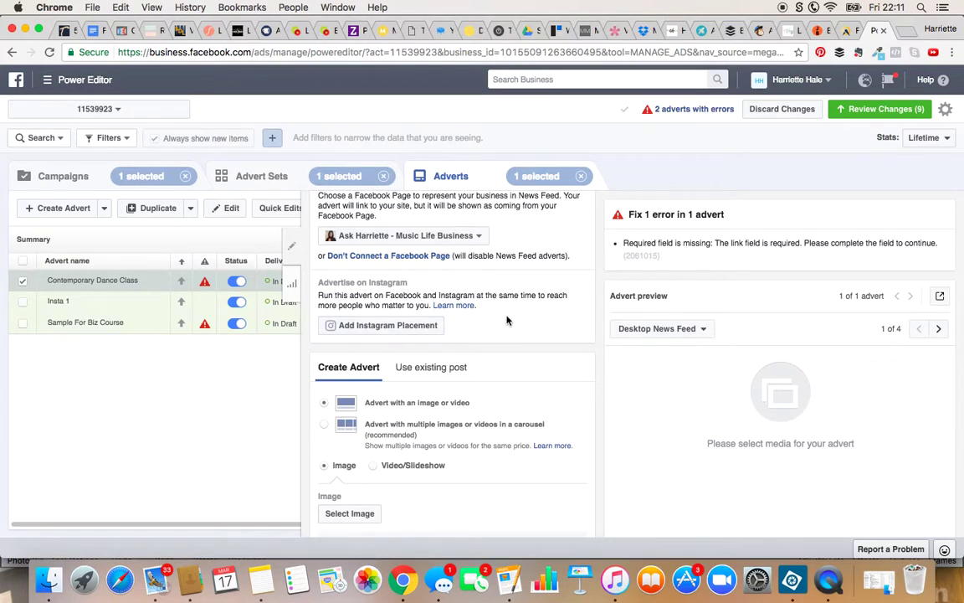
pyautogui.scroll(-3, 507, 320)
pyautogui.click(427, 251)
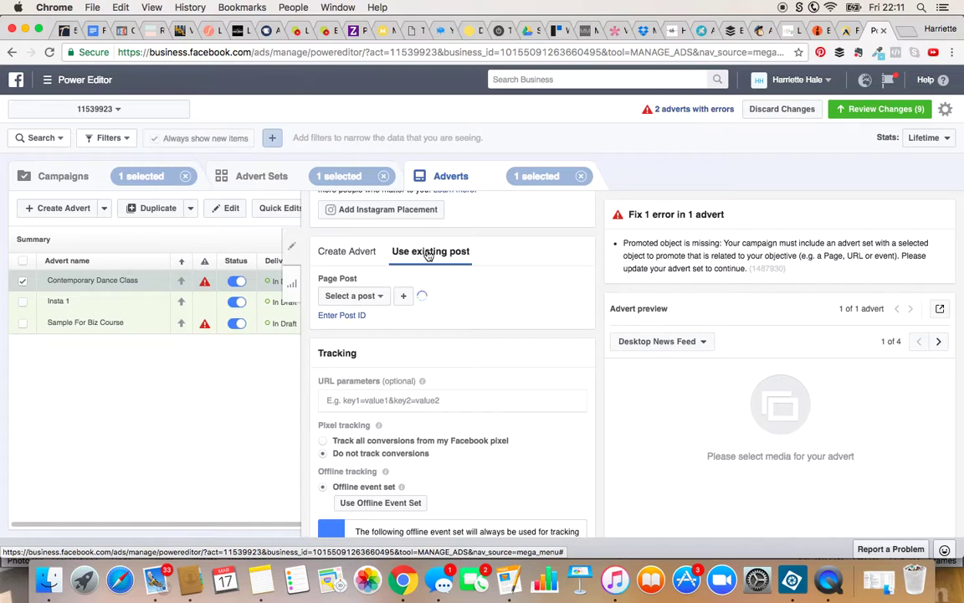
pyautogui.click(358, 253)
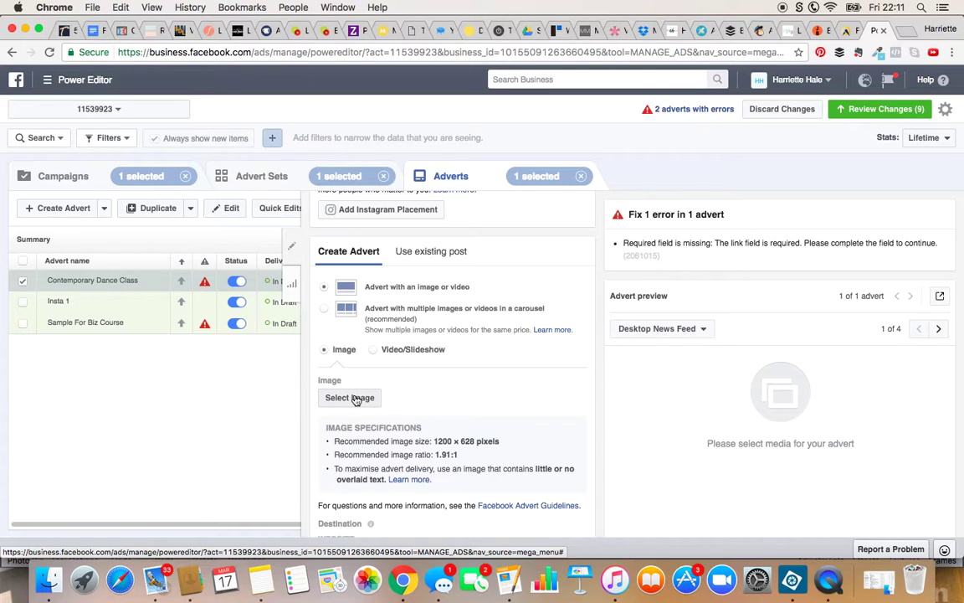
pyautogui.click(372, 349)
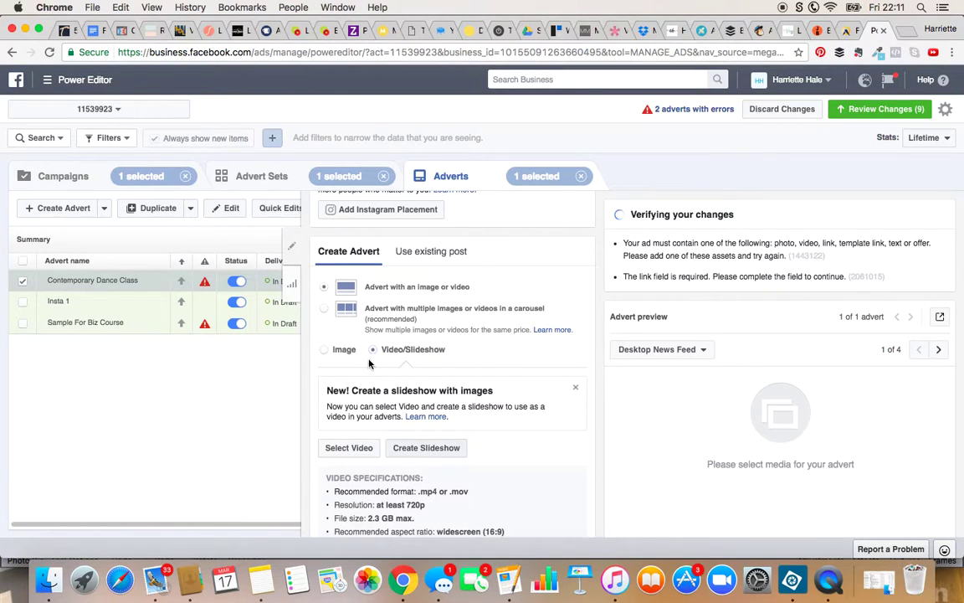
# Set the advert format to multiple images or videos in a carousel and browse its cards in the Desktop News Feed preview.
pyautogui.click(325, 310)
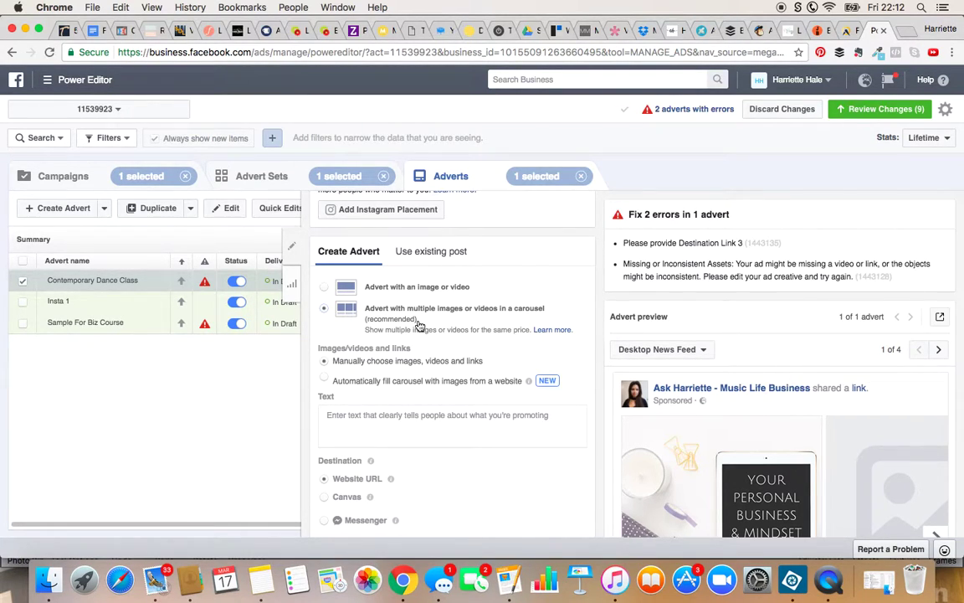
pyautogui.scroll(-3, 755, 286)
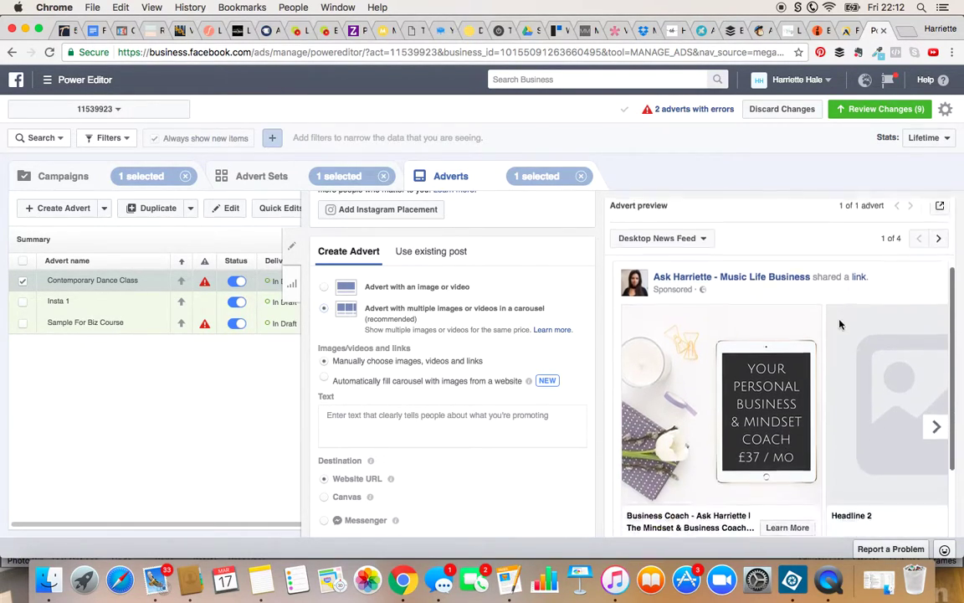
pyautogui.click(934, 418)
pyautogui.click(935, 417)
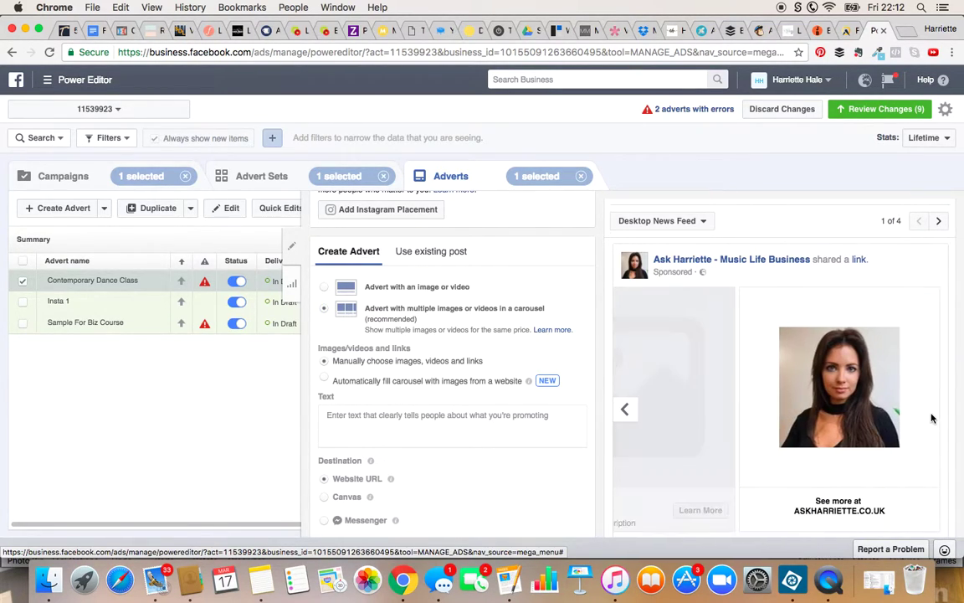
pyautogui.click(627, 421)
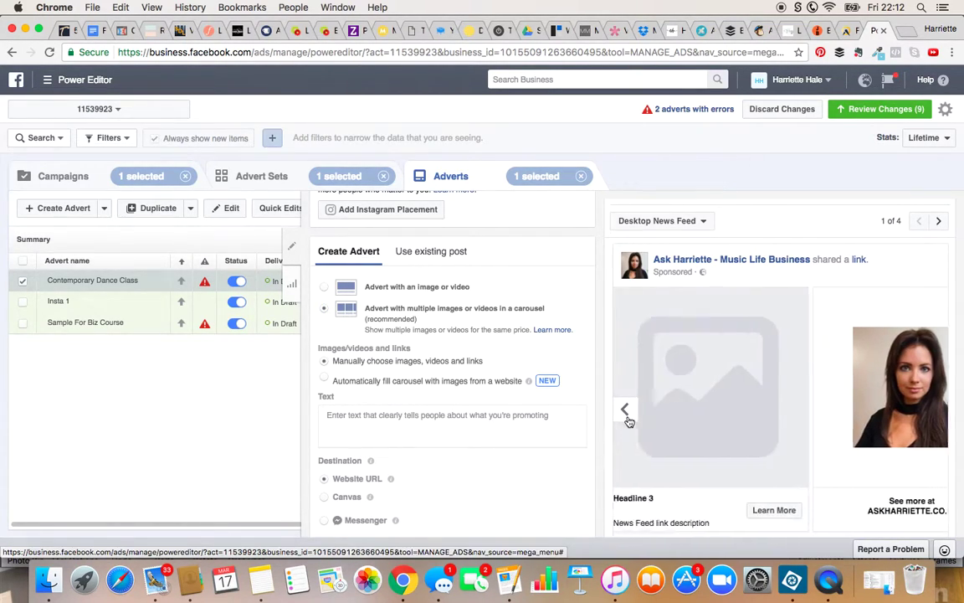
pyautogui.click(629, 421)
pyautogui.click(629, 421)
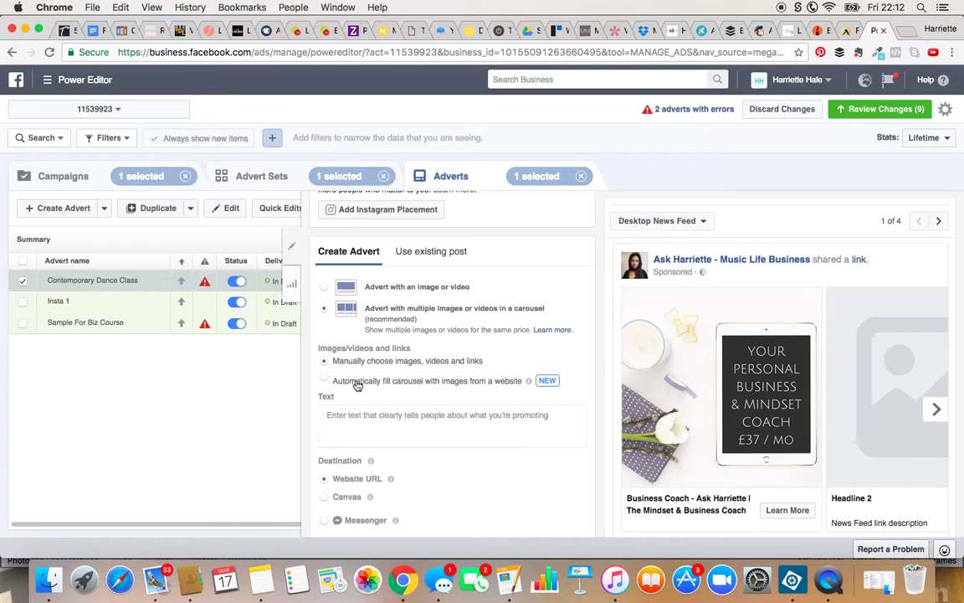
# Look over the carousel's card settings and enter "blah" as the advert's main text.
pyautogui.scroll(3, 416, 384)
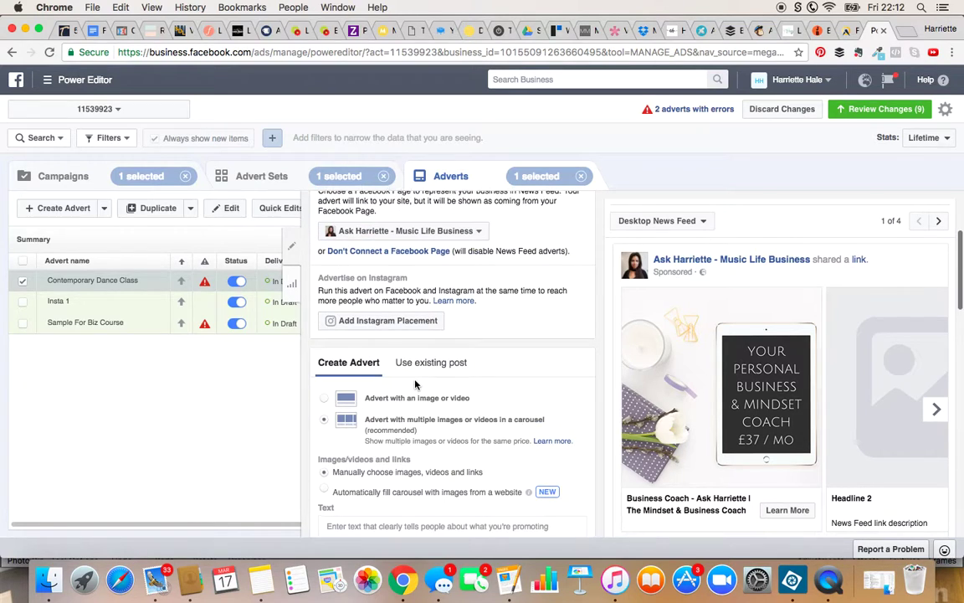
pyautogui.scroll(-3, 416, 385)
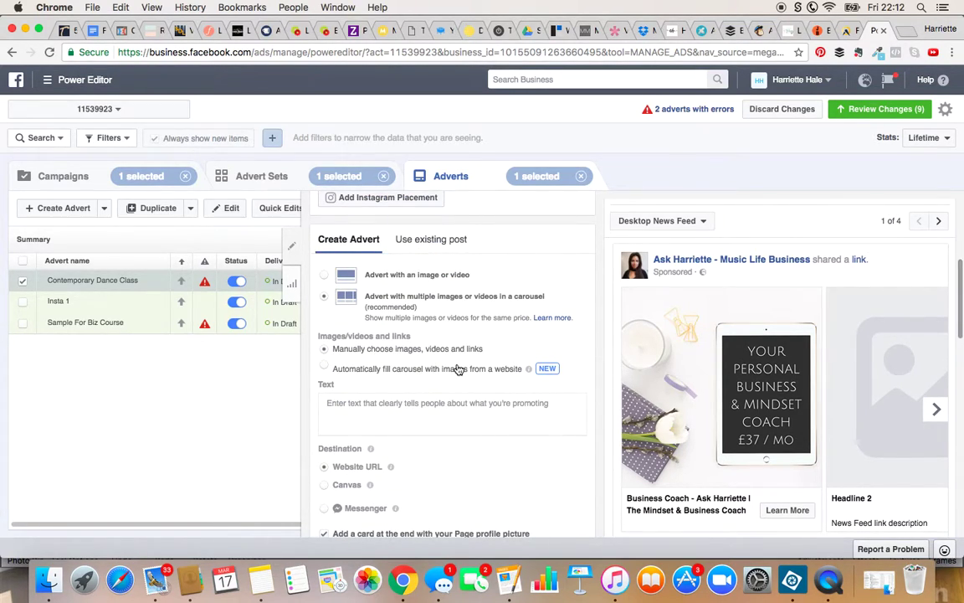
pyautogui.scroll(-3, 459, 369)
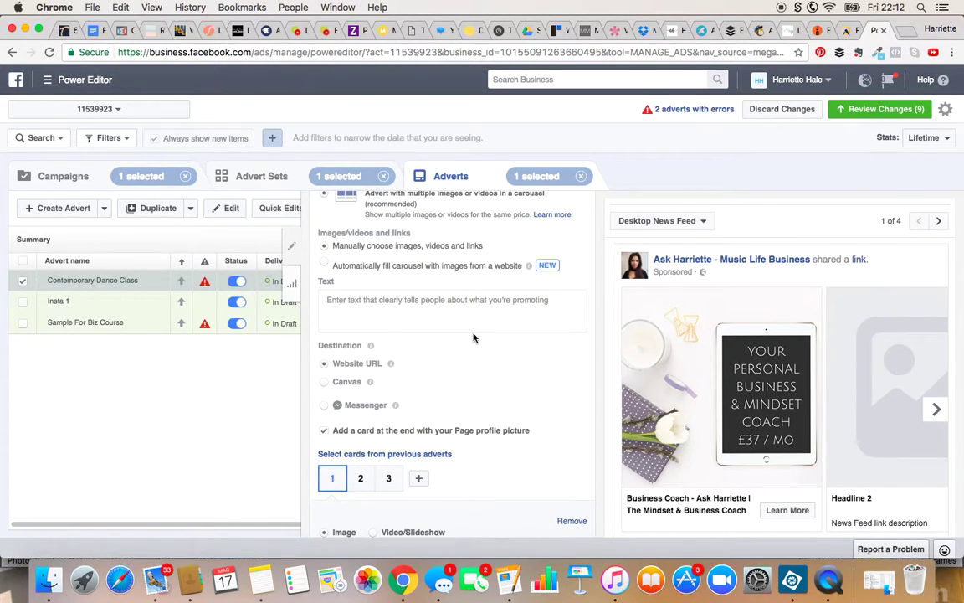
pyautogui.scroll(-3, 452, 326)
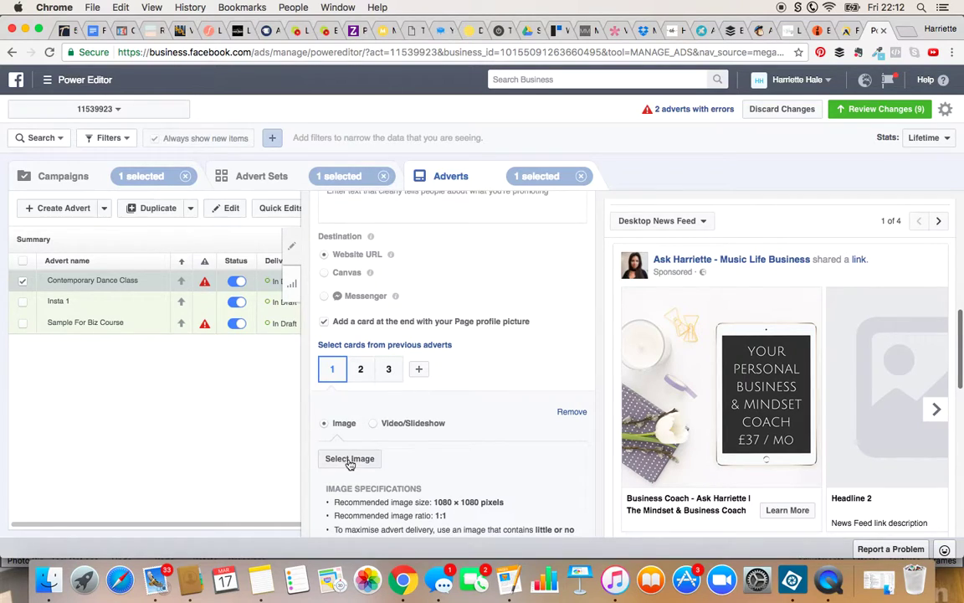
pyautogui.click(361, 369)
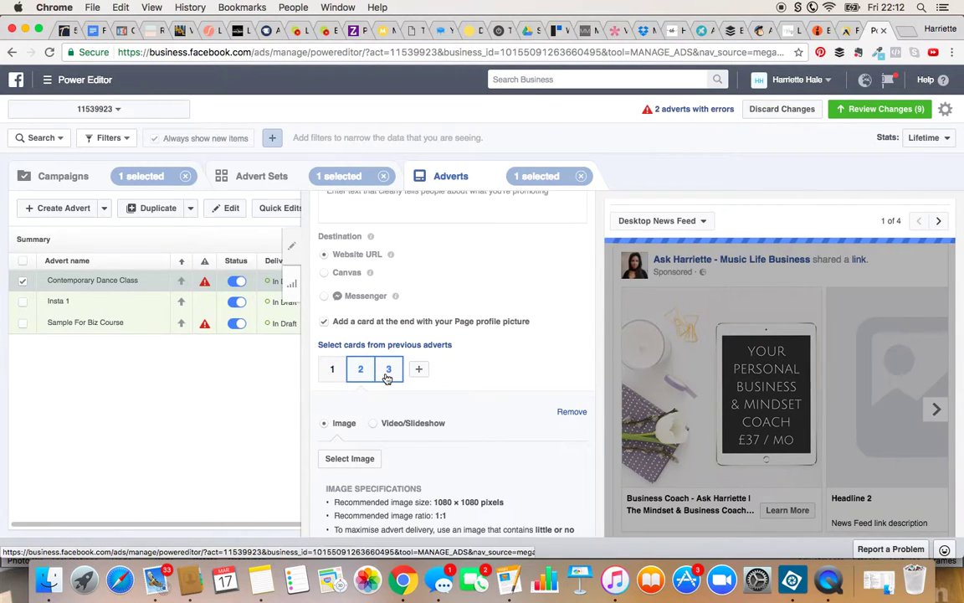
pyautogui.click(332, 369)
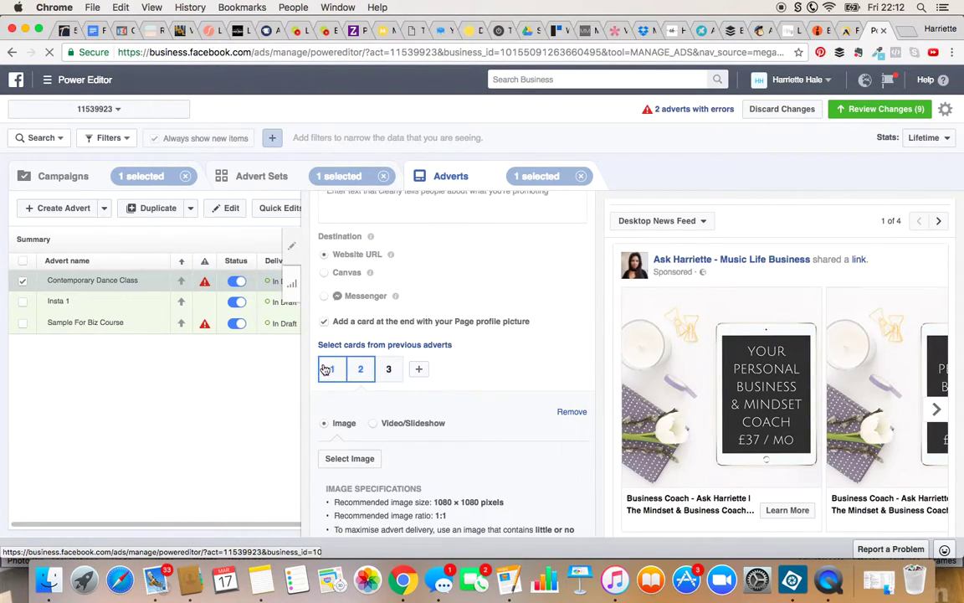
pyautogui.scroll(5, 497, 308)
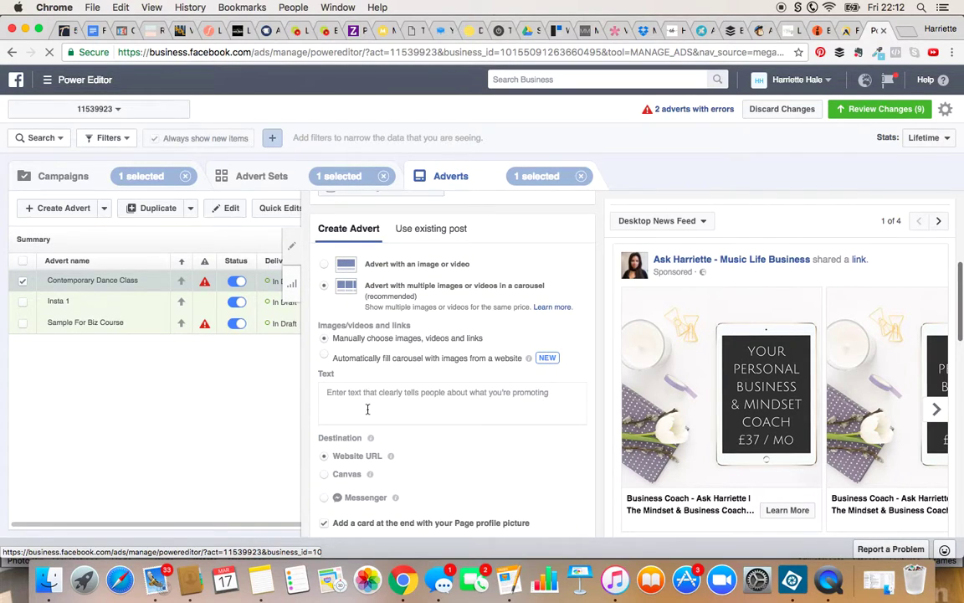
pyautogui.click(367, 409)
pyautogui.write('blah')
# Give the first carousel card the headline "members club" and the description "your business and mindset coach".
pyautogui.scroll(-2, 469, 461)
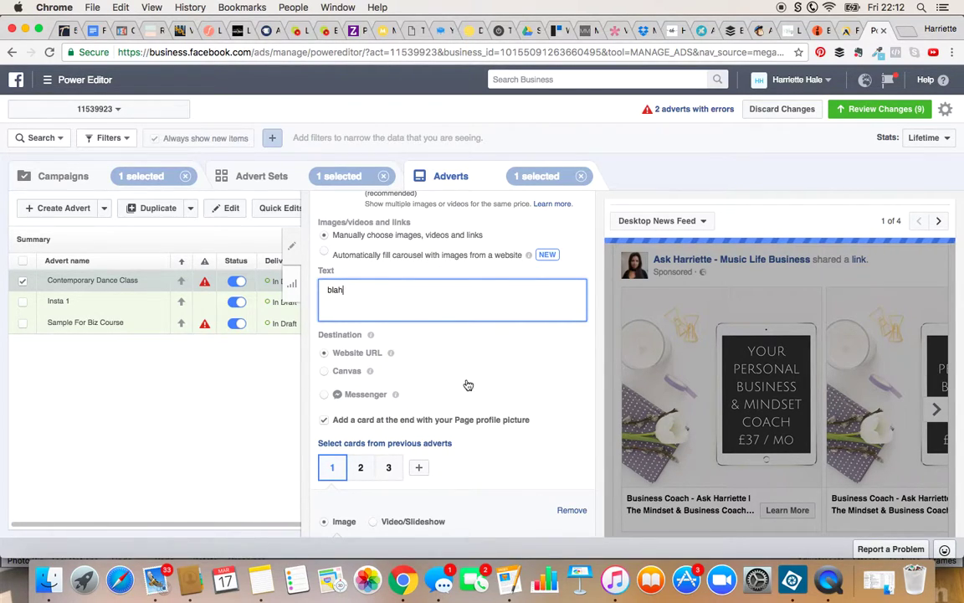
pyautogui.scroll(-3, 574, 400)
pyautogui.scroll(-4, 455, 307)
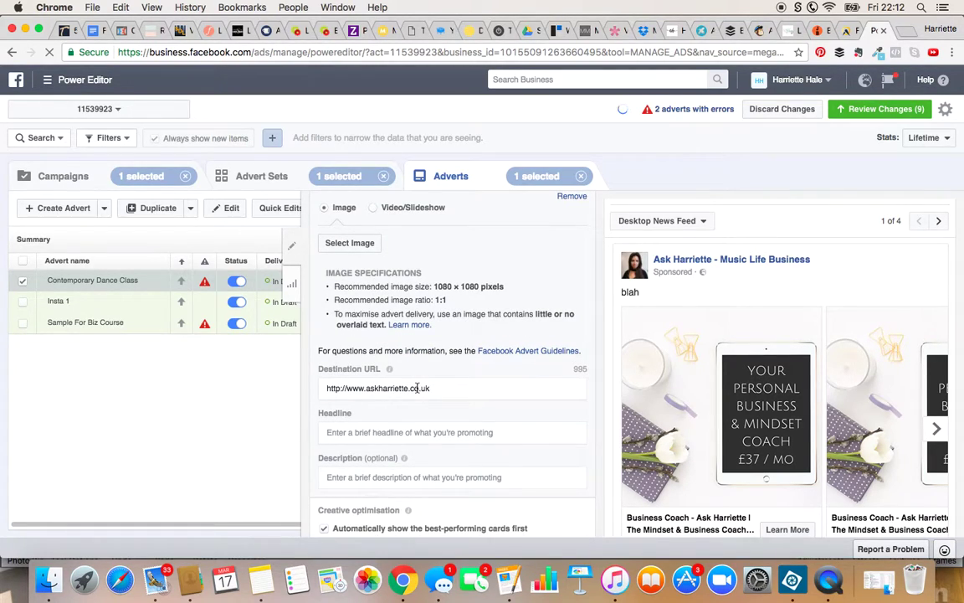
pyautogui.click(406, 434)
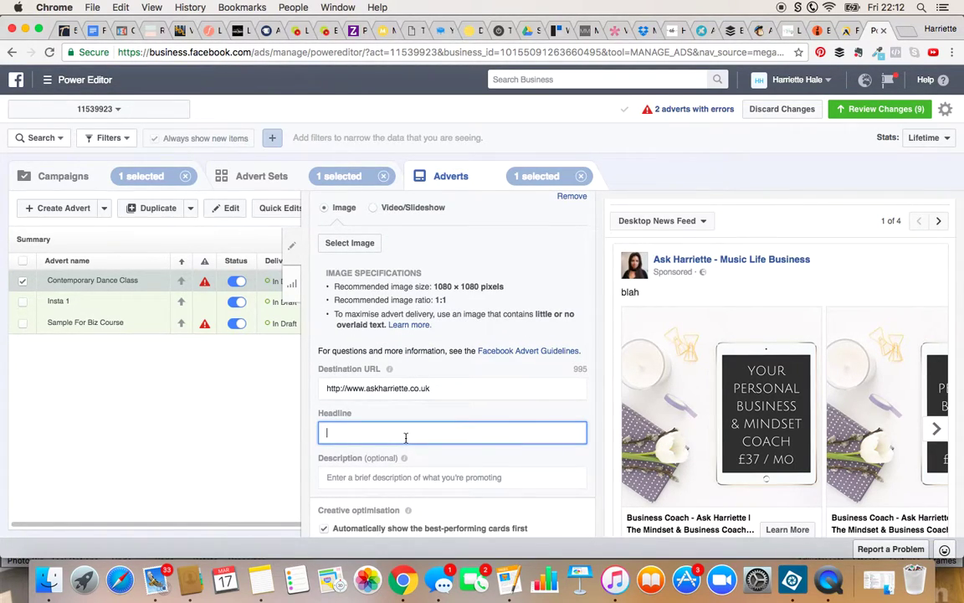
pyautogui.write('members club')
pyautogui.click(371, 478)
pyautogui.write('your business and mindset coach')
pyautogui.scroll(-3, 511, 435)
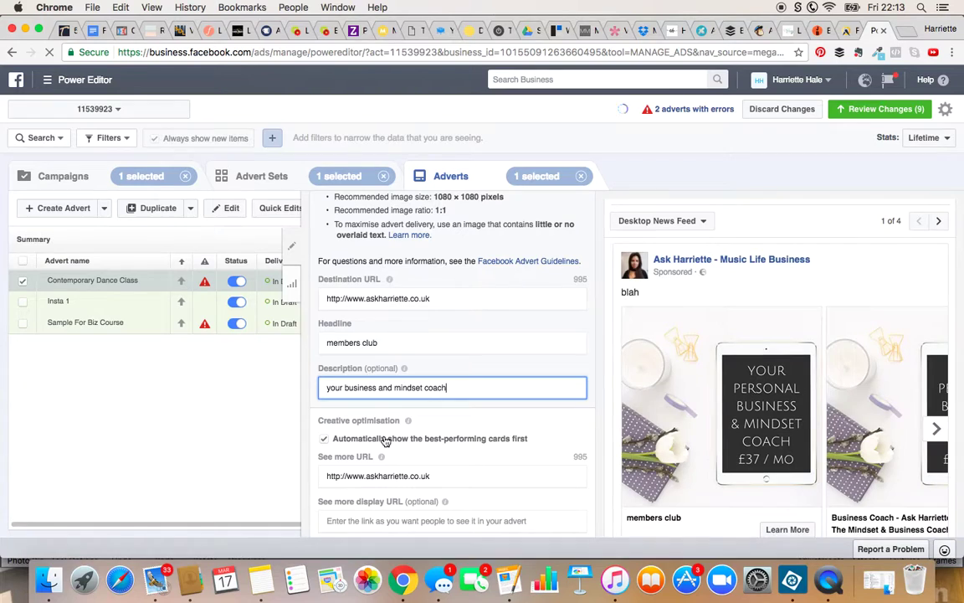
pyautogui.scroll(-3, 461, 442)
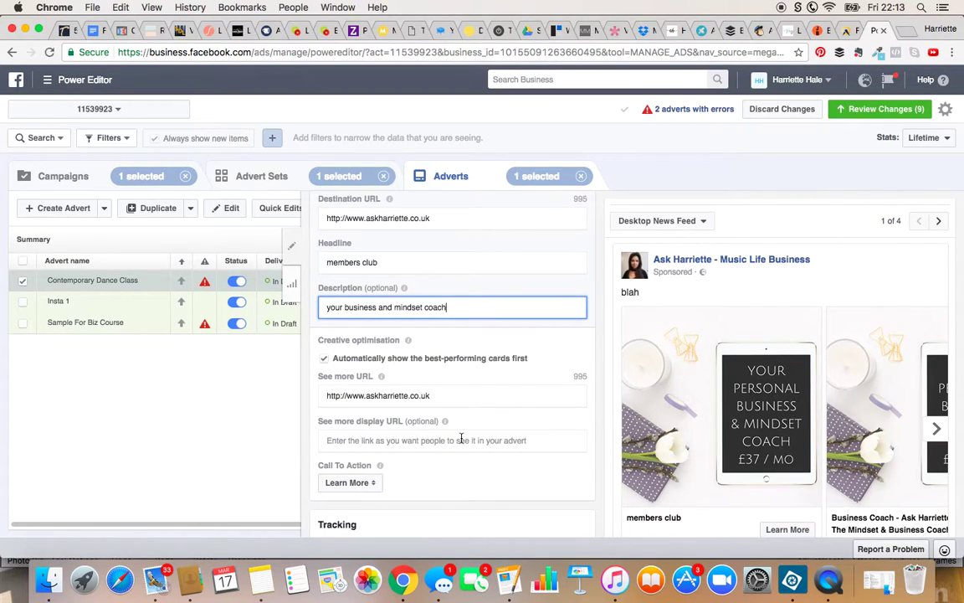
pyautogui.scroll(-1, 489, 427)
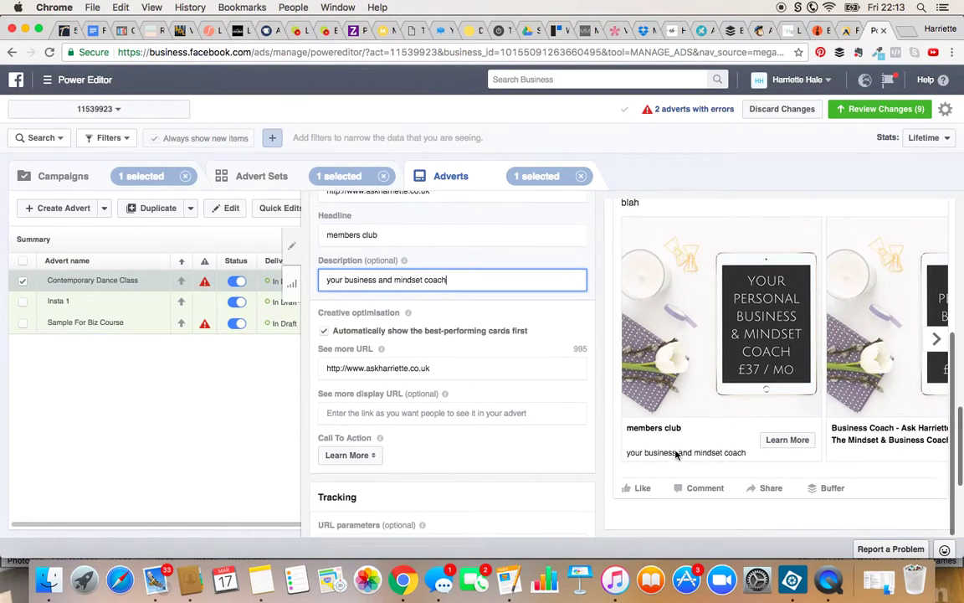
pyautogui.click(386, 379)
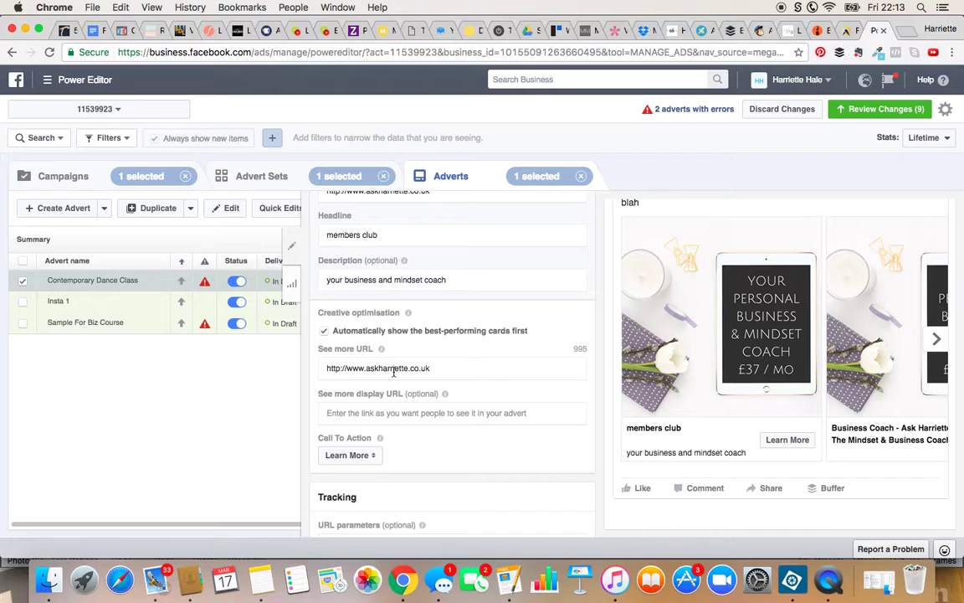
pyautogui.click(391, 412)
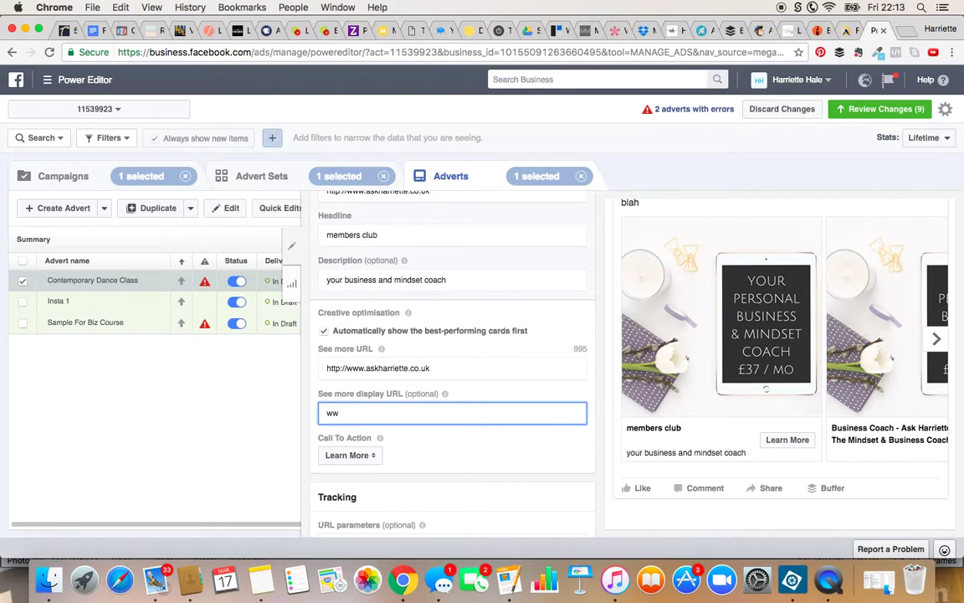
pyautogui.write('www.askharriette.co.uk')
pyautogui.click(463, 450)
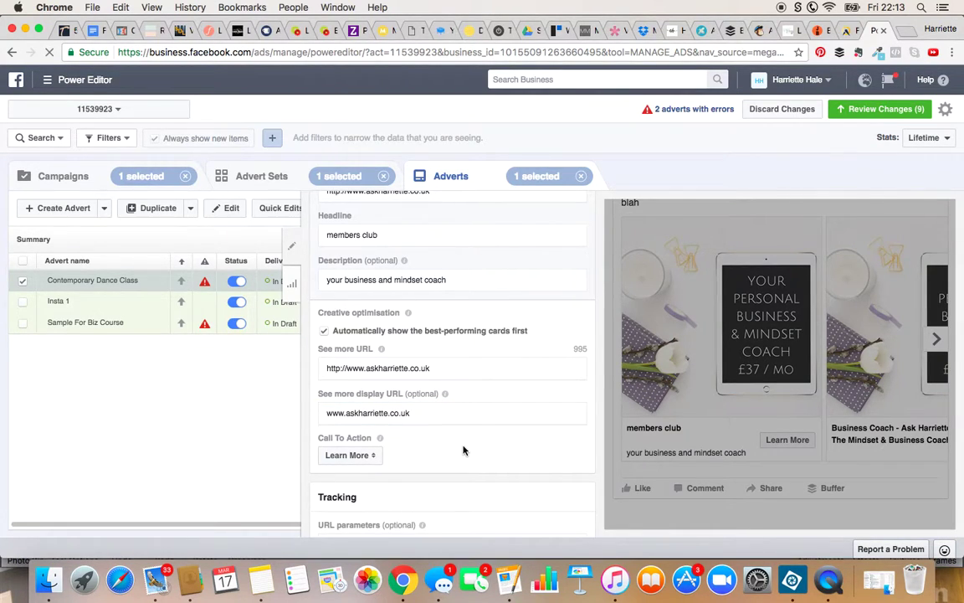
# Give the second carousel card the headline "different headline".
pyautogui.scroll(5, 465, 444)
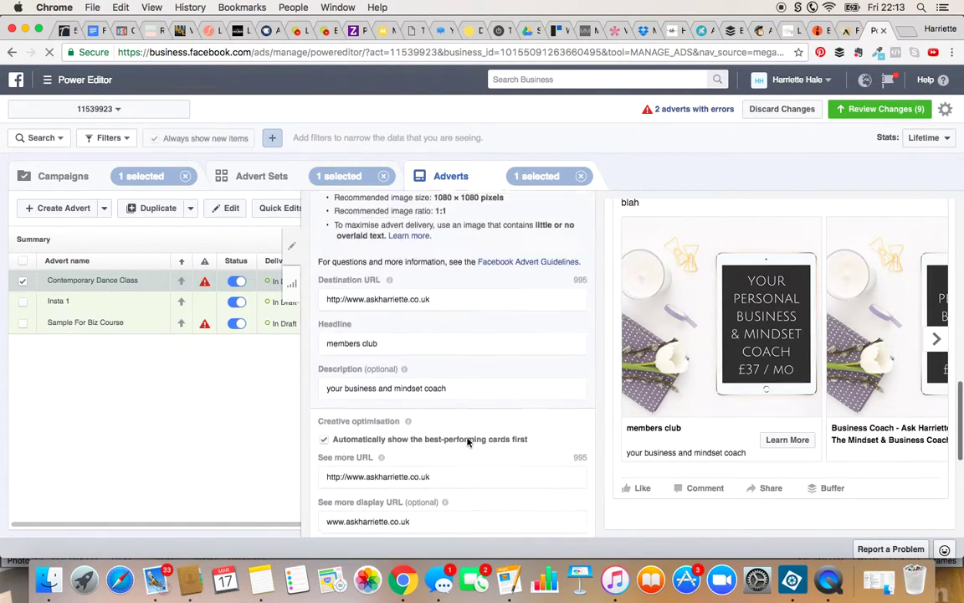
pyautogui.scroll(2, 468, 442)
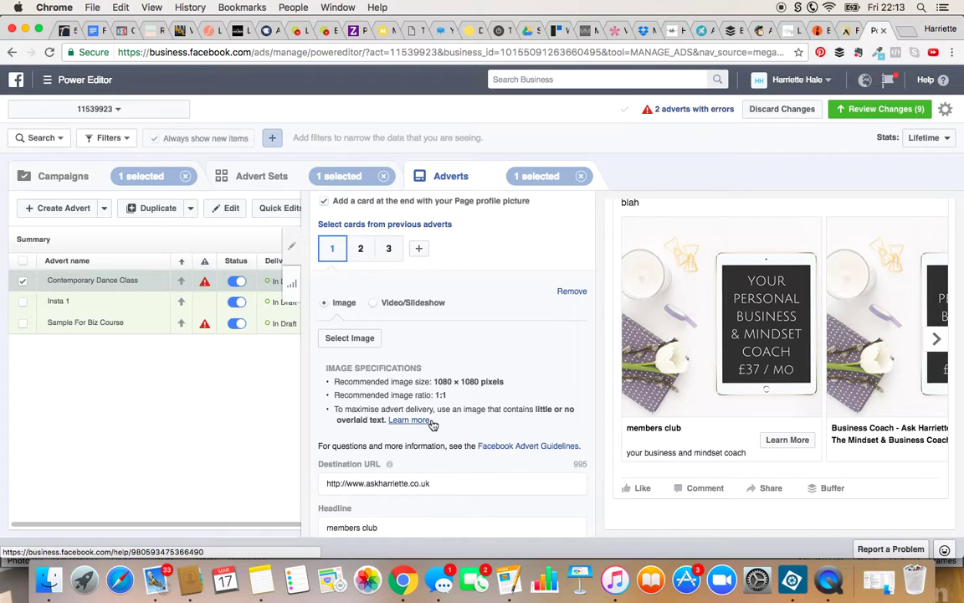
pyautogui.scroll(2, 479, 343)
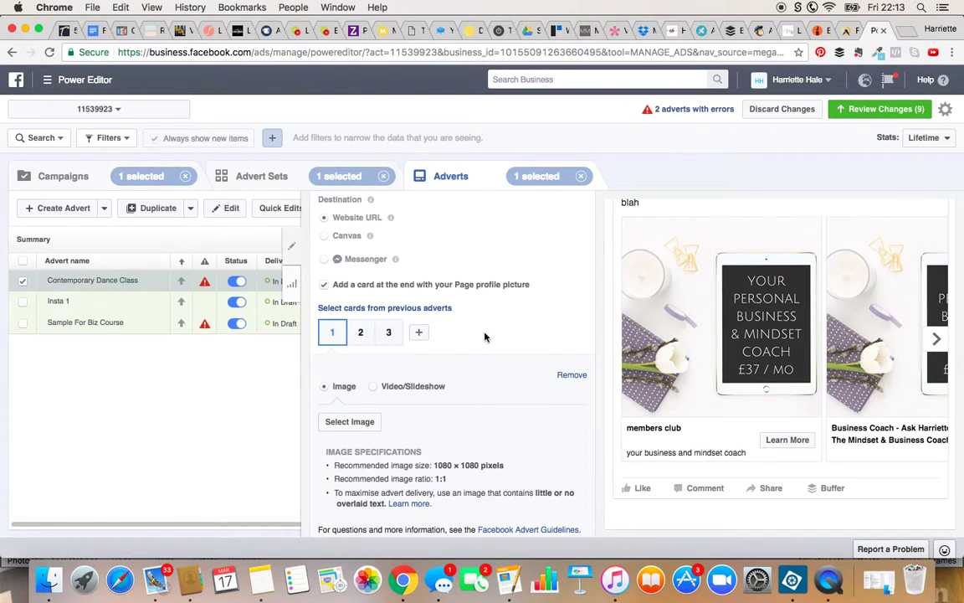
pyautogui.click(364, 332)
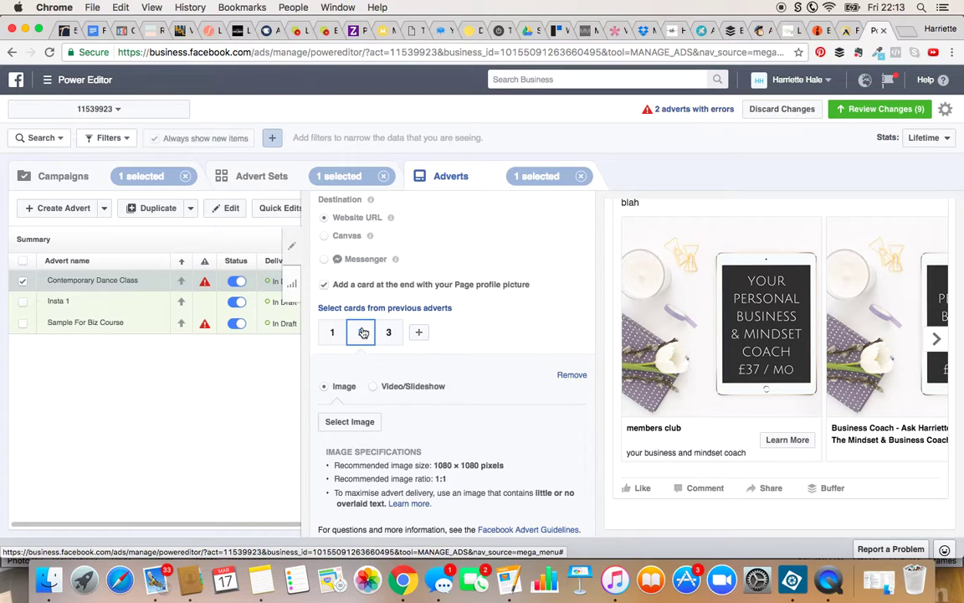
pyautogui.scroll(-2, 363, 335)
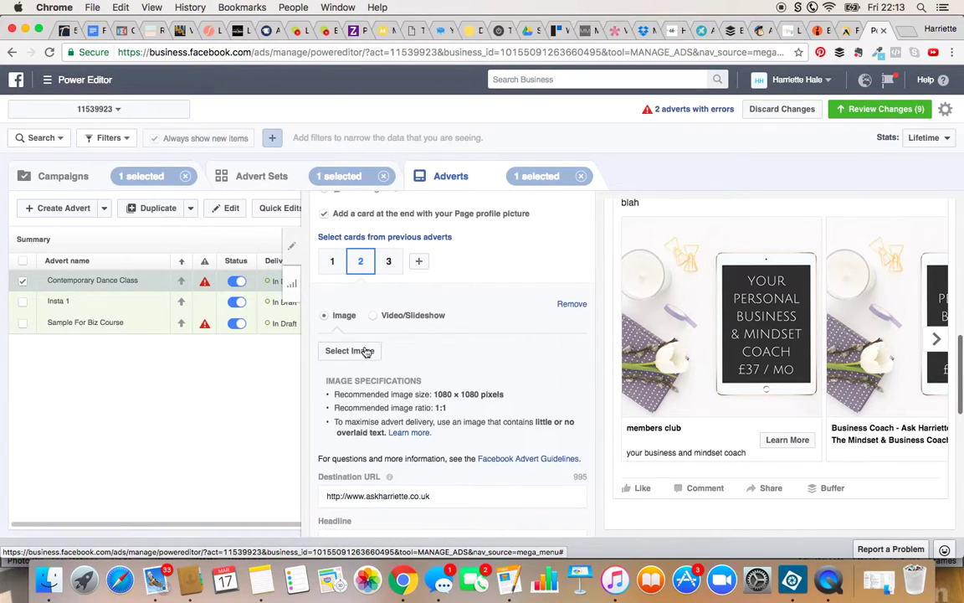
pyautogui.scroll(-2, 539, 348)
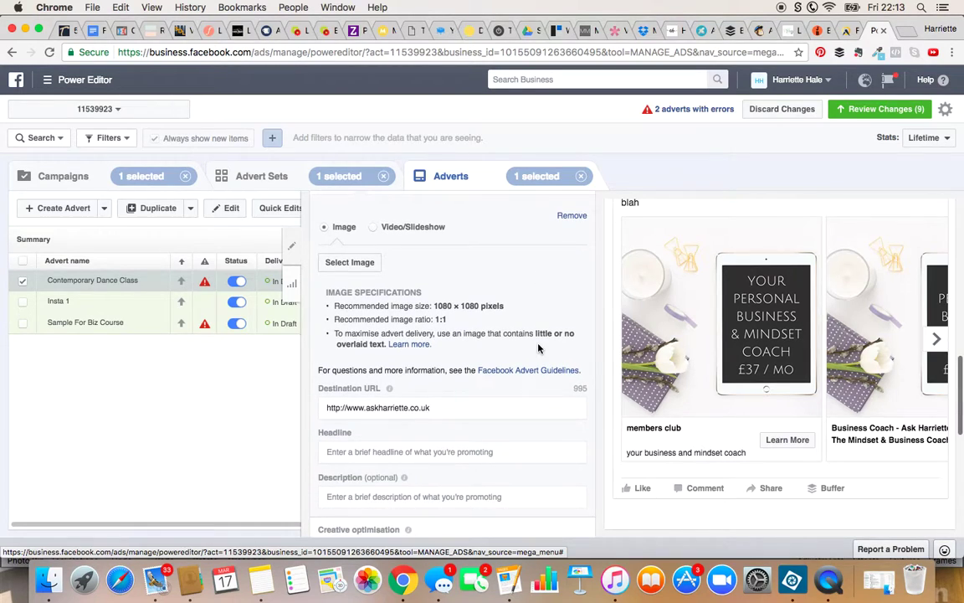
pyautogui.scroll(-2, 538, 348)
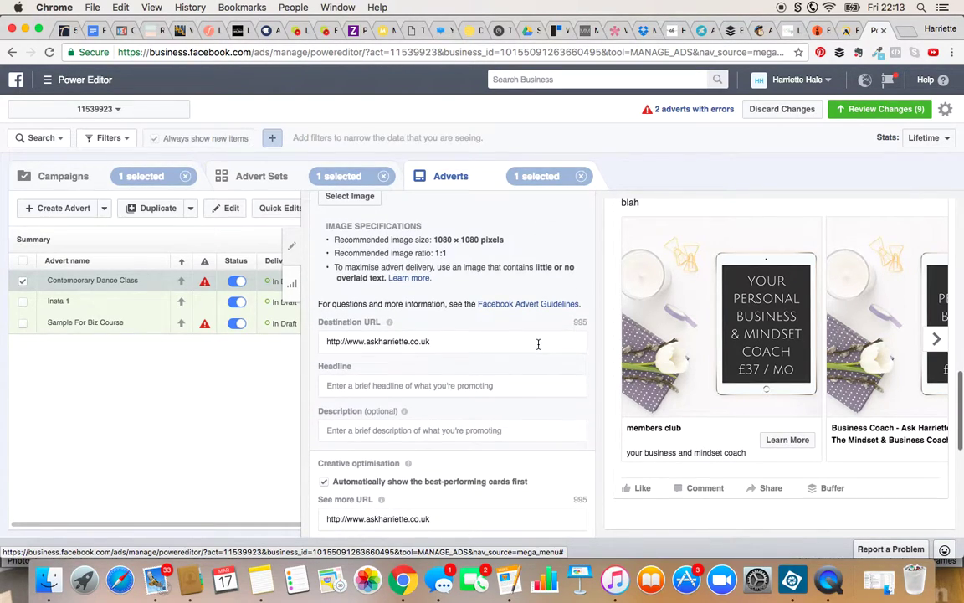
pyautogui.click(407, 387)
pyautogui.write('different headline')
# Look at the available call-to-action options for the advert without changing the selection.
pyautogui.scroll(-1, 439, 416)
pyautogui.scroll(-1, 440, 416)
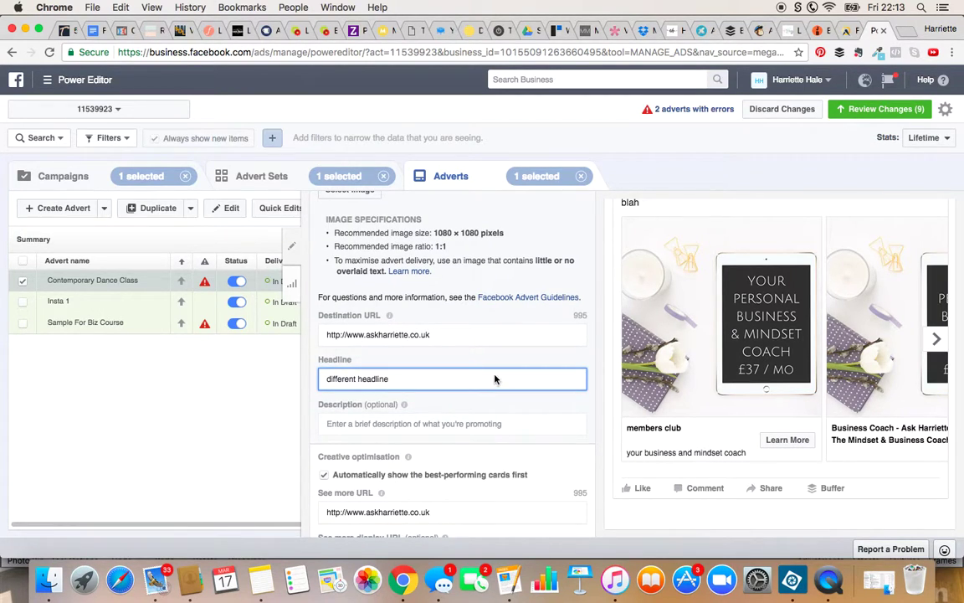
pyautogui.scroll(-10, 495, 378)
pyautogui.scroll(4, 495, 378)
pyautogui.click(367, 377)
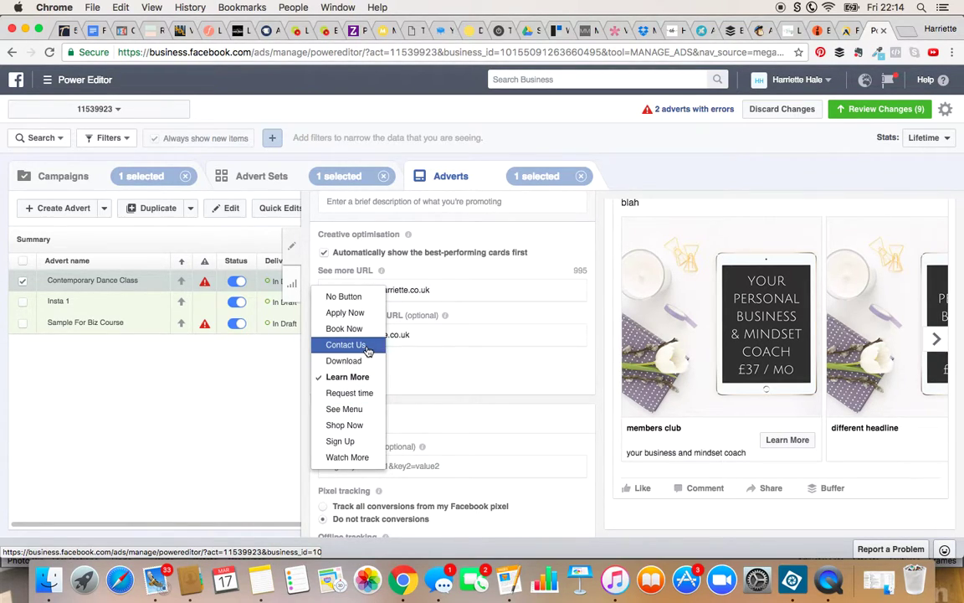
pyautogui.click(429, 379)
# Set the advert's pixel tracking to track all conversions from the Facebook pixel.
pyautogui.scroll(-3, 429, 379)
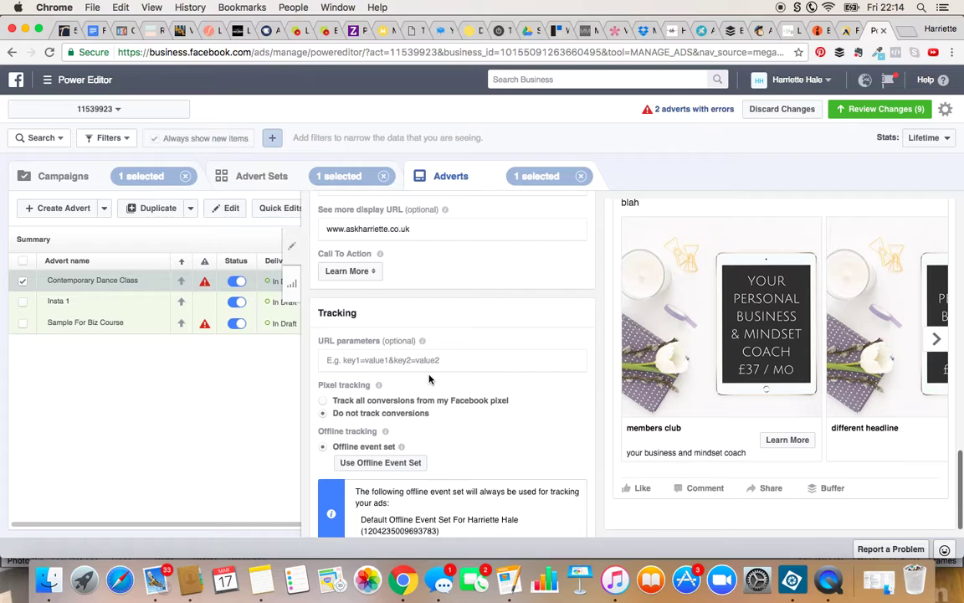
pyautogui.scroll(-1, 429, 379)
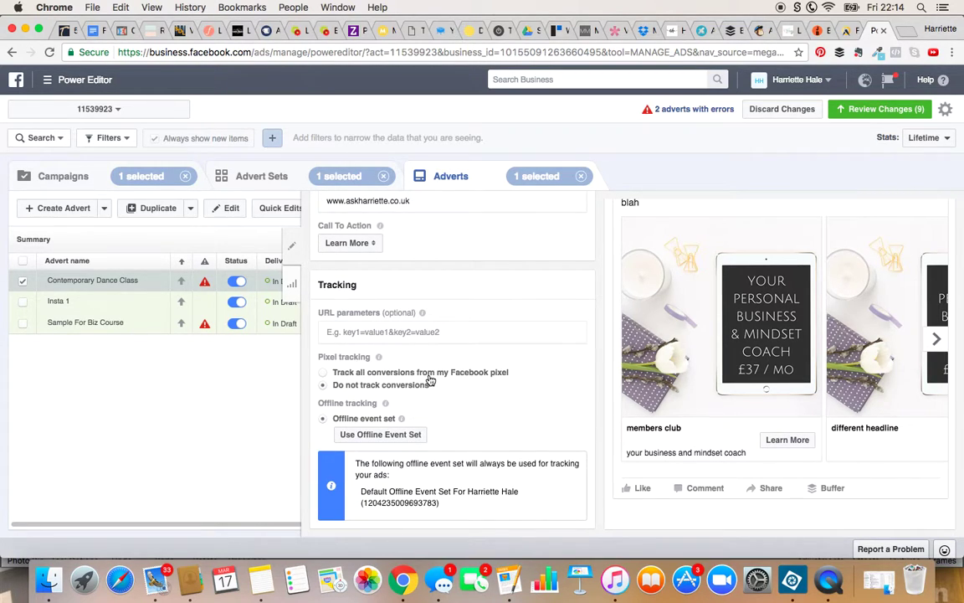
pyautogui.click(342, 375)
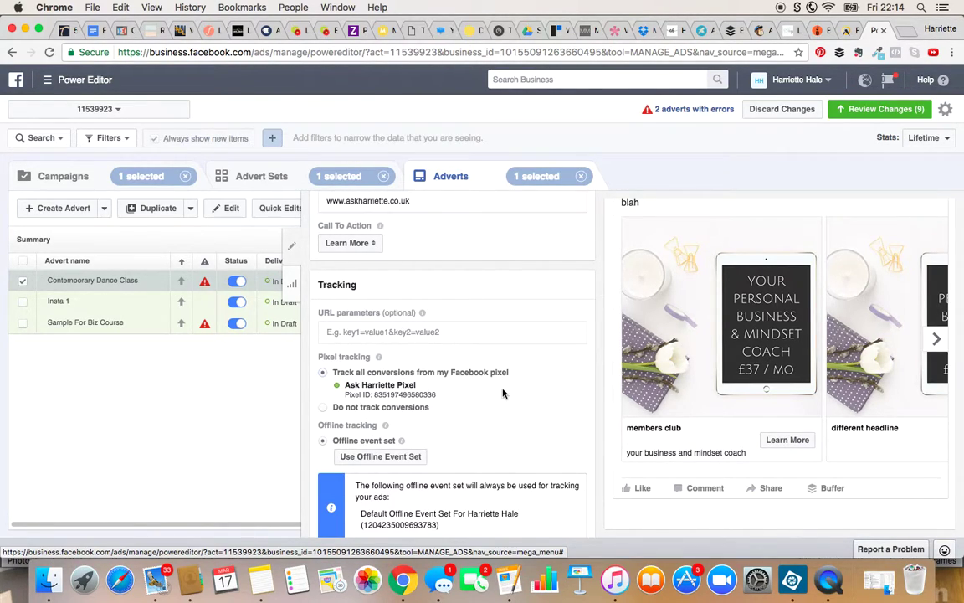
pyautogui.scroll(-1, 502, 392)
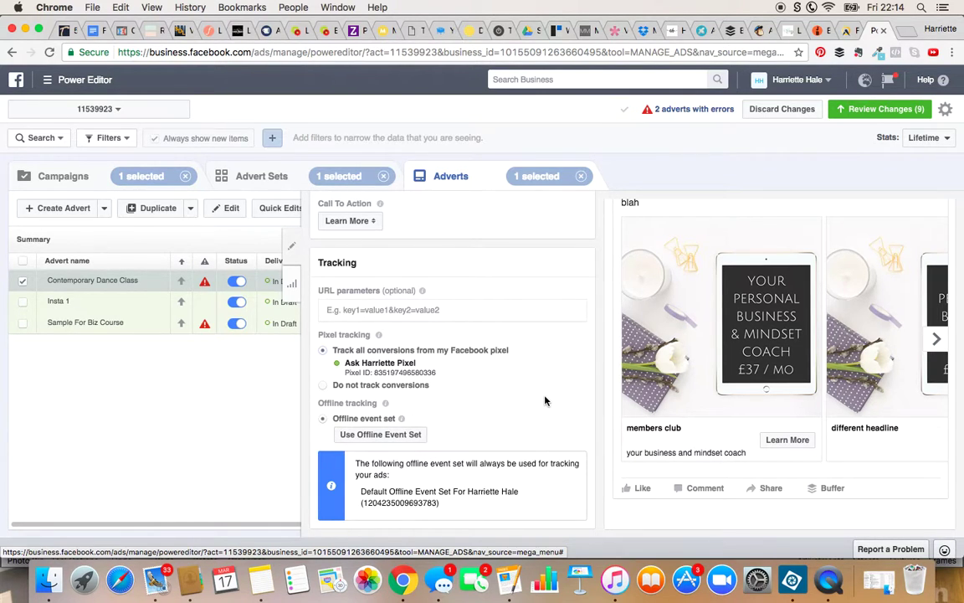
# Review the advert's listed errors, change its format to a single image or video, and check the Desktop News Feed preview.
pyautogui.scroll(10, 545, 401)
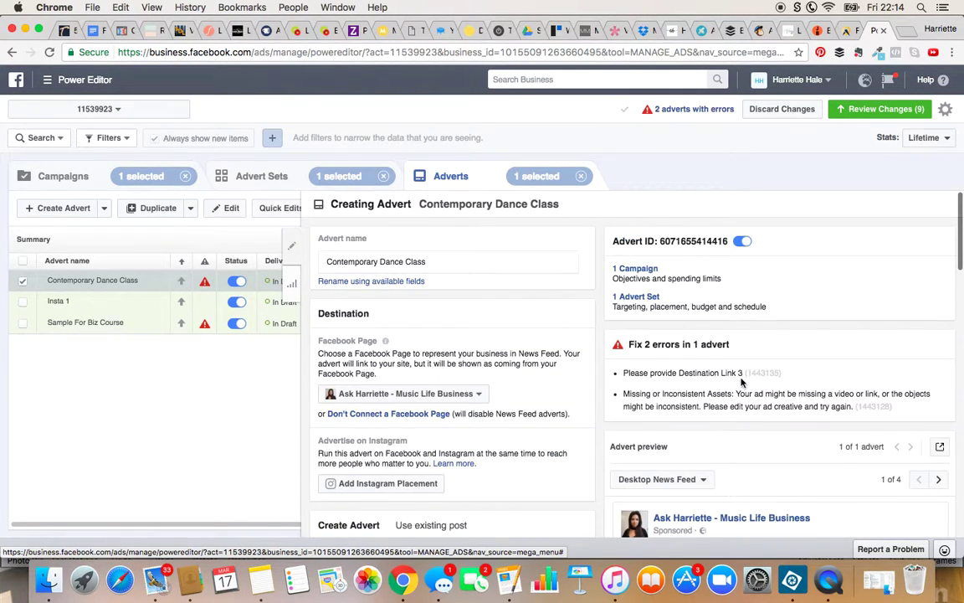
pyautogui.scroll(-8, 741, 382)
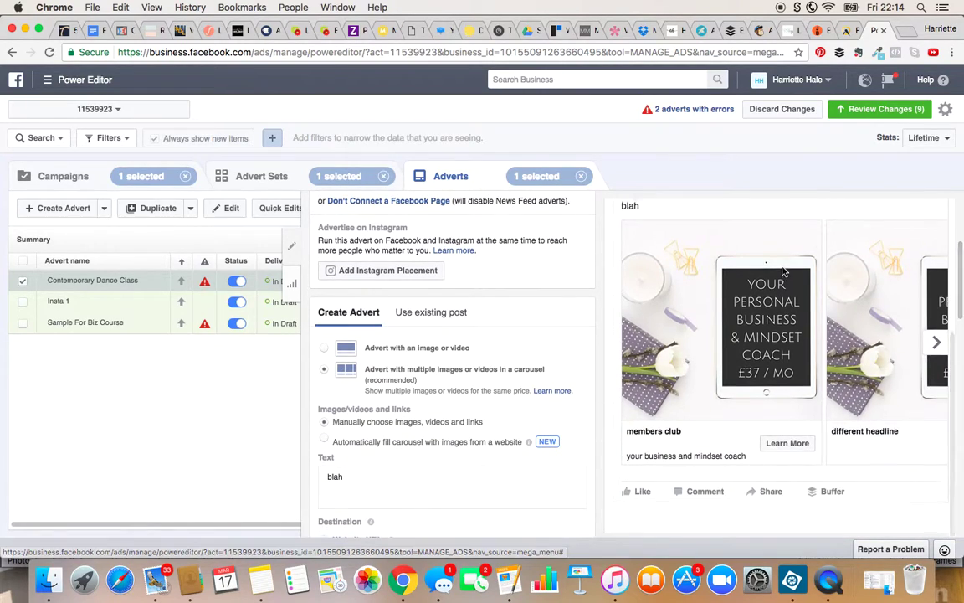
pyautogui.scroll(3, 784, 270)
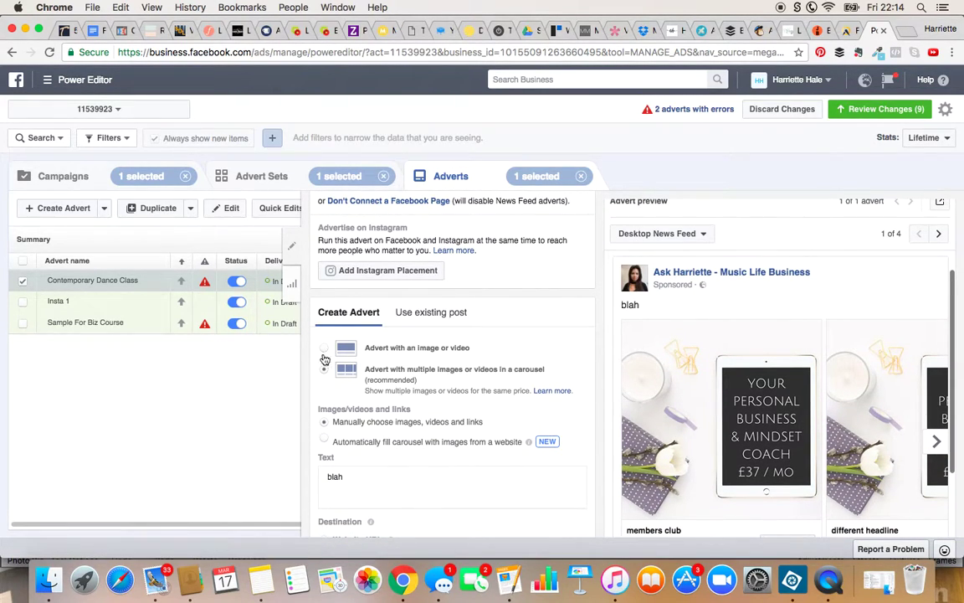
pyautogui.click(325, 350)
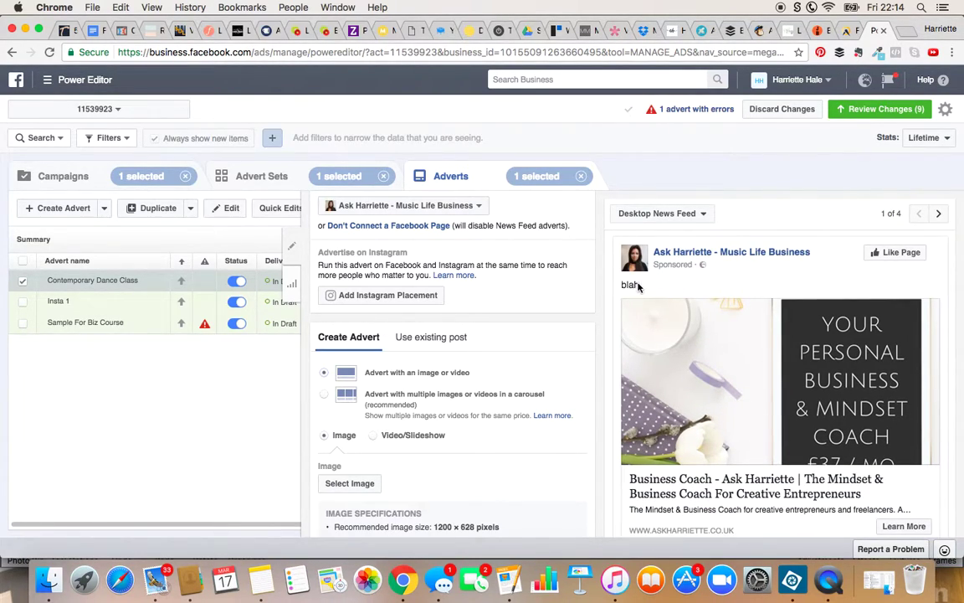
pyautogui.scroll(-1, 779, 318)
pyautogui.scroll(-3, 778, 326)
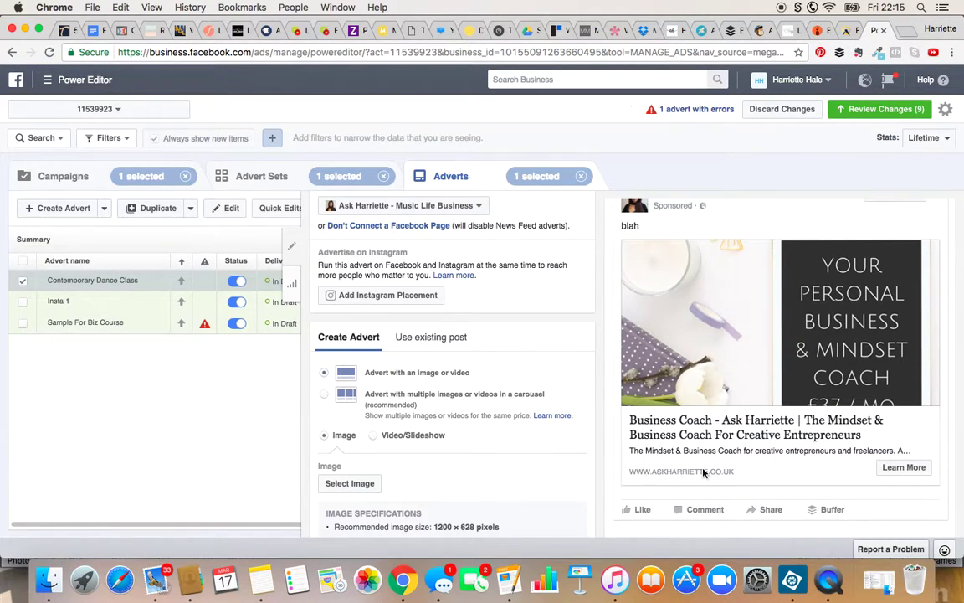
pyautogui.scroll(3, 636, 351)
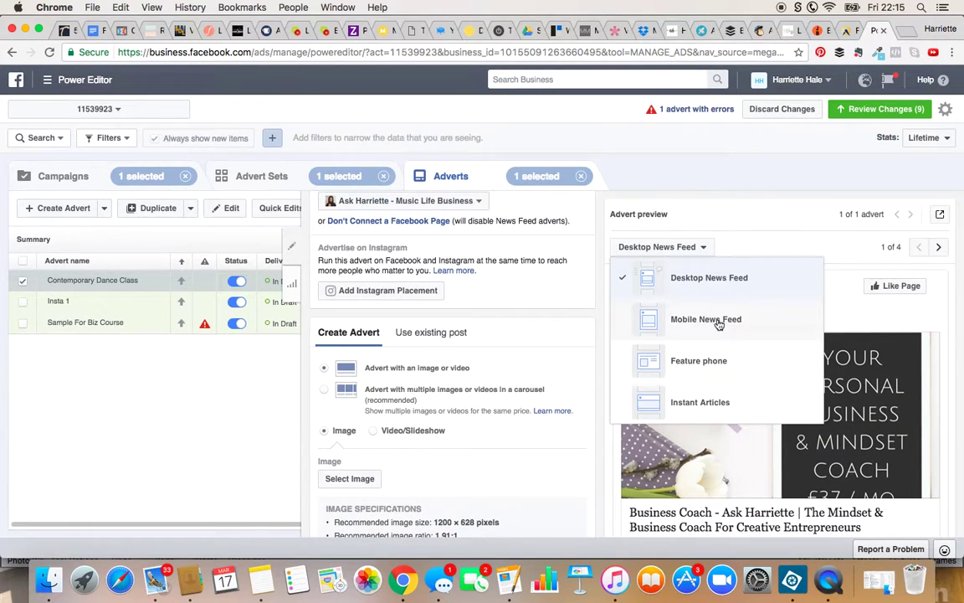
# Check the advert's preview in the Mobile News Feed, Feature phone and Instant Articles placements.
pyautogui.click(706, 320)
pyautogui.click(670, 246)
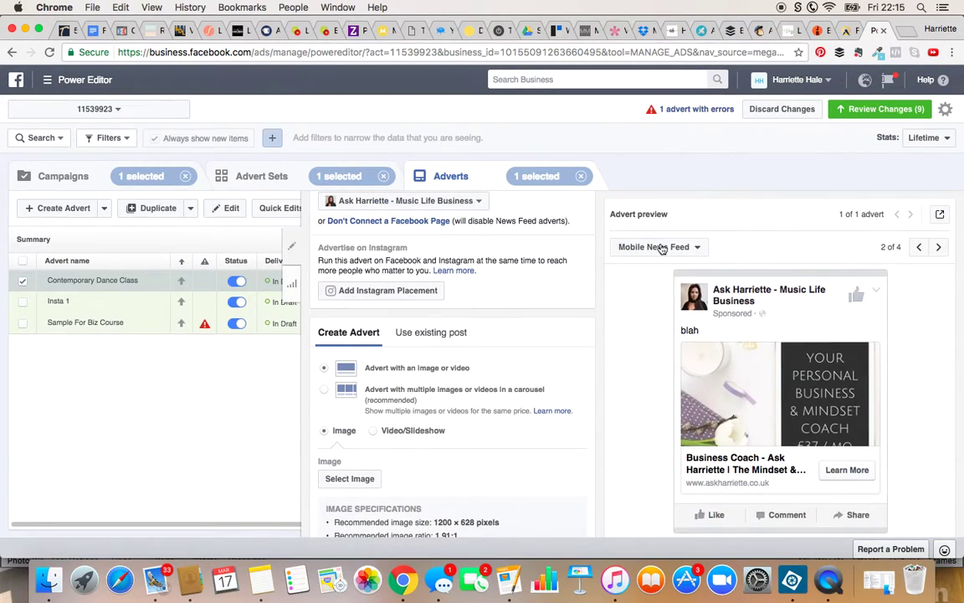
pyautogui.click(689, 359)
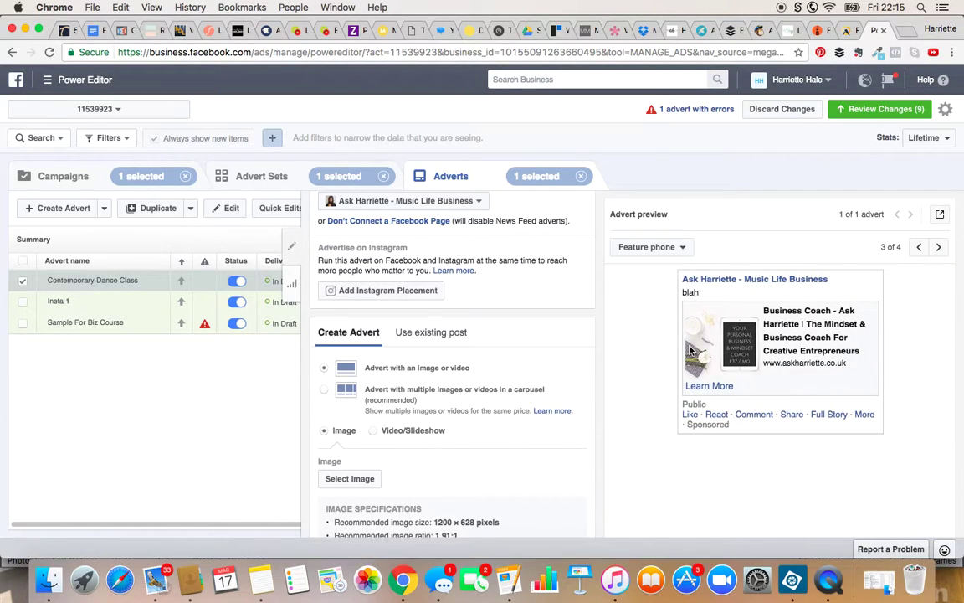
pyautogui.click(680, 246)
pyautogui.click(699, 403)
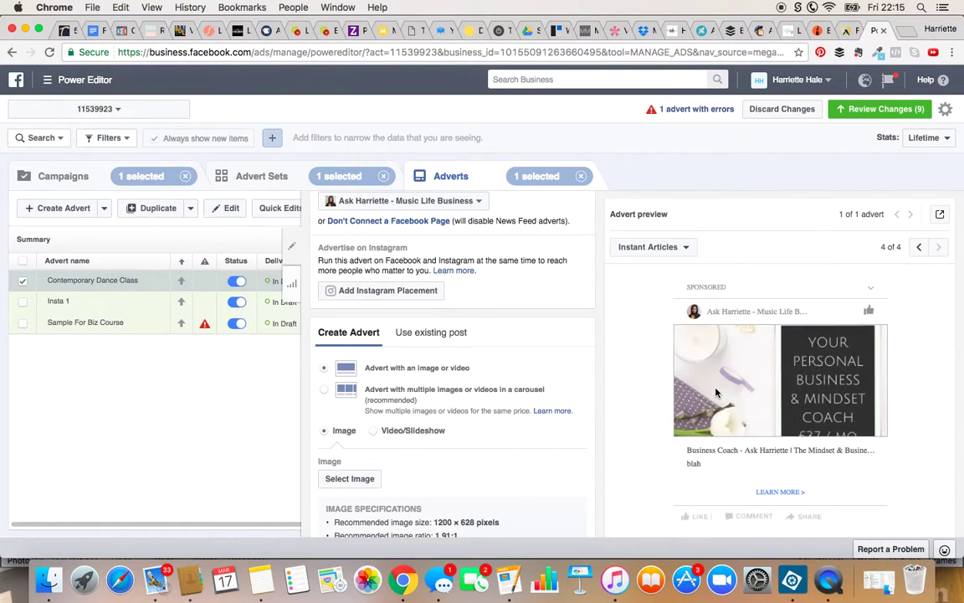
pyautogui.scroll(-3, 644, 403)
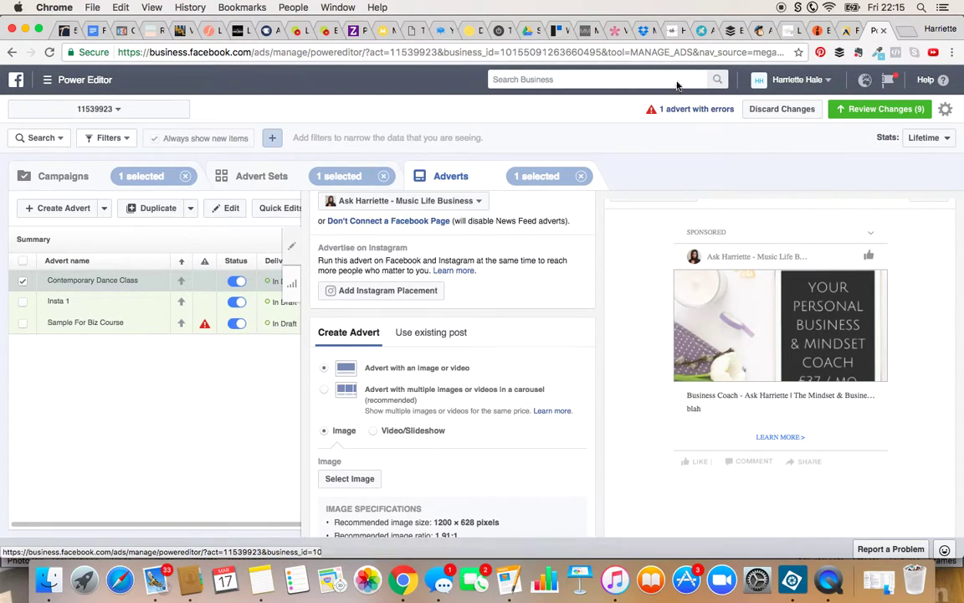
# Review the pending changes to the campaigns, advert sets and adverts without applying them.
pyautogui.click(866, 117)
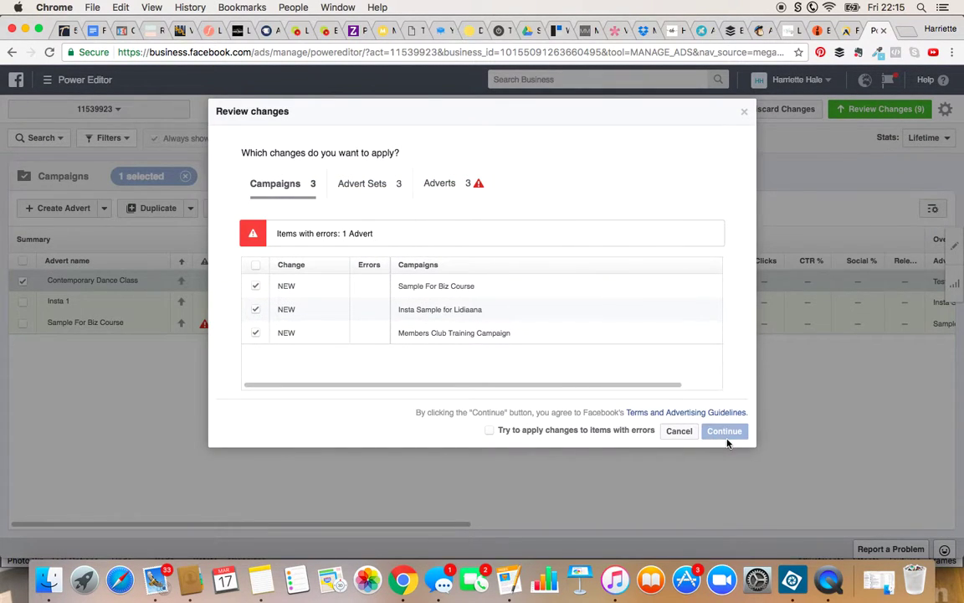
pyautogui.click(744, 113)
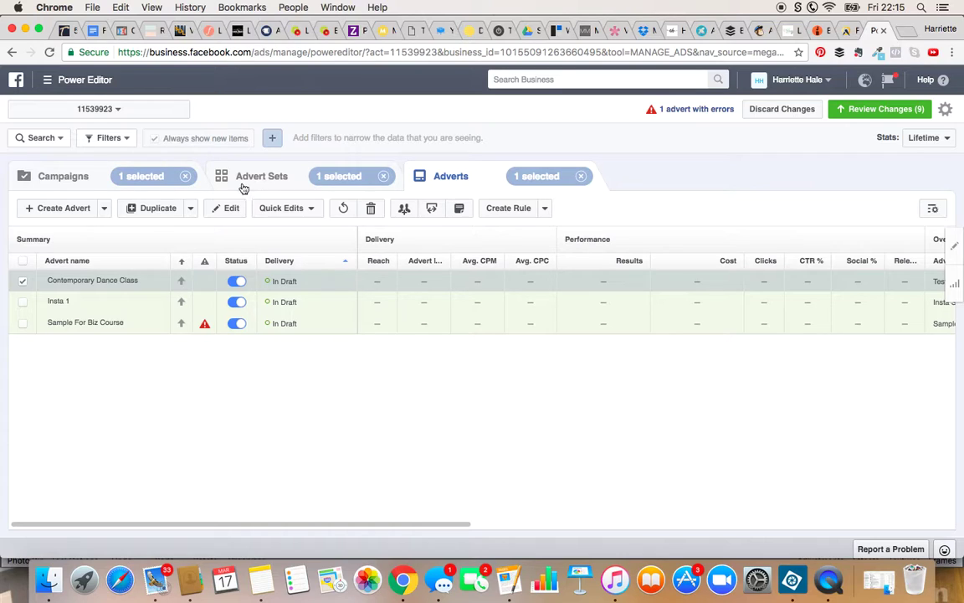
pyautogui.click(63, 207)
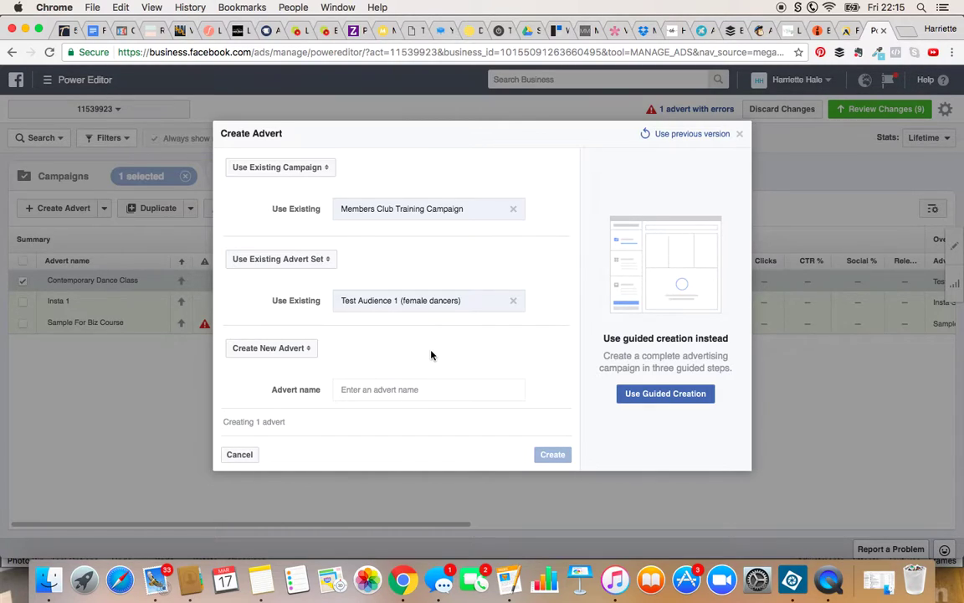
pyautogui.click(289, 263)
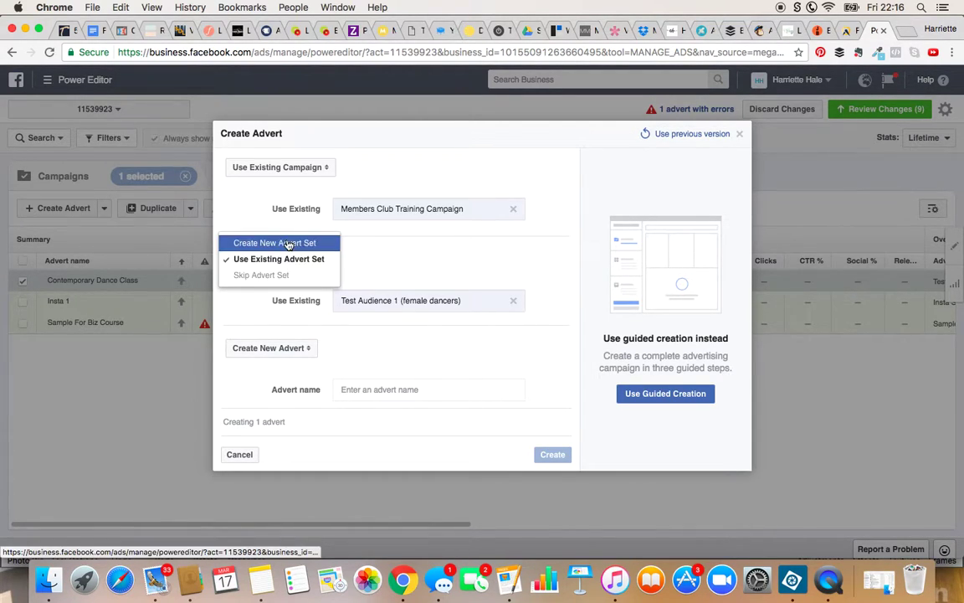
pyautogui.click(289, 243)
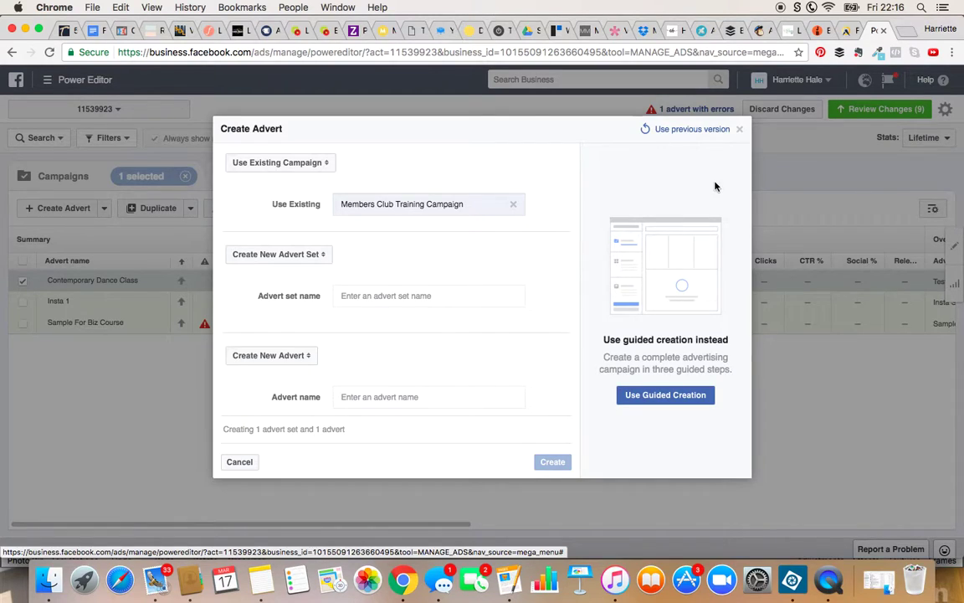
pyautogui.click(740, 129)
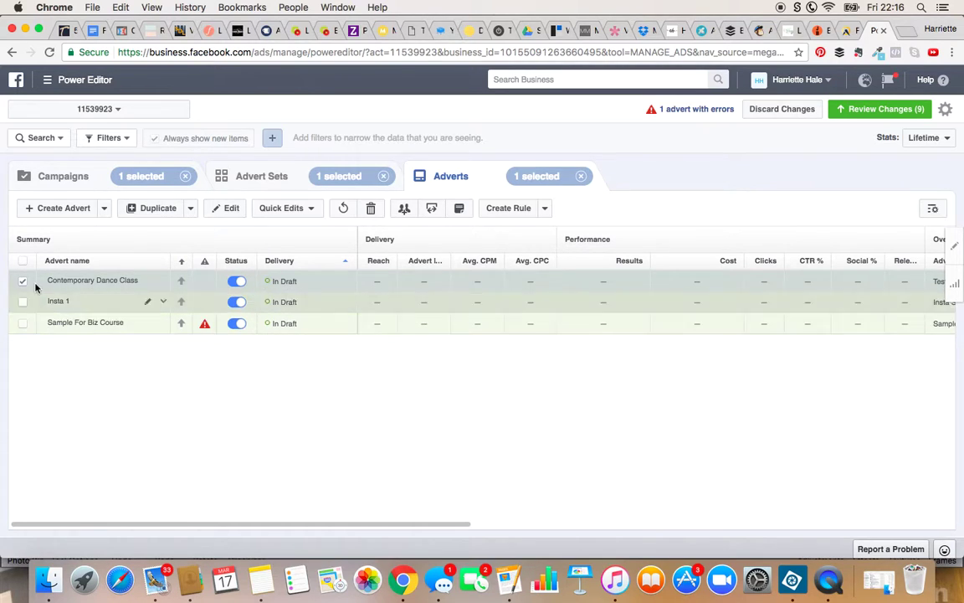
# Look through the selected items at the advert set and campaign levels, then return to the adverts.
pyautogui.click(354, 179)
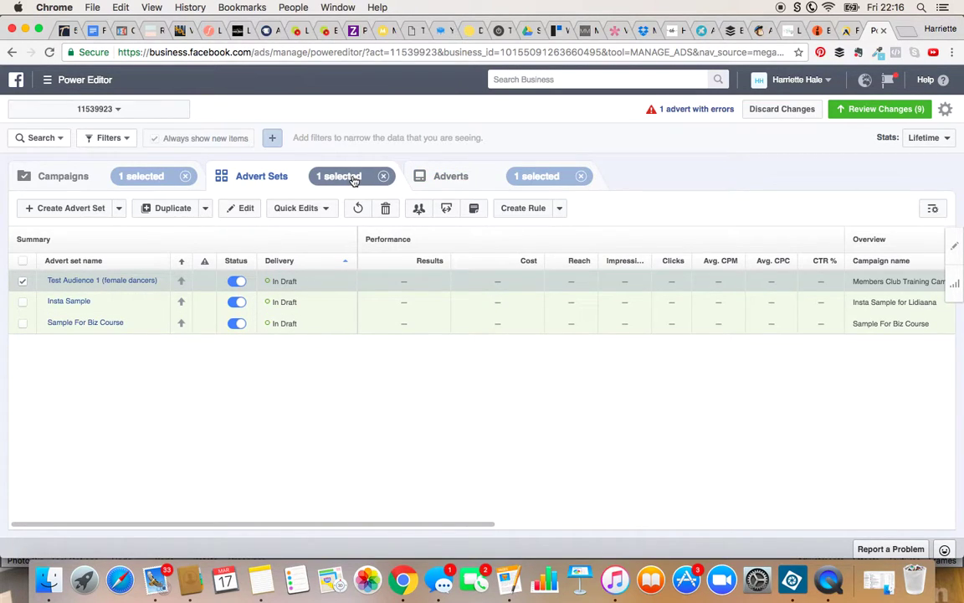
pyautogui.click(129, 171)
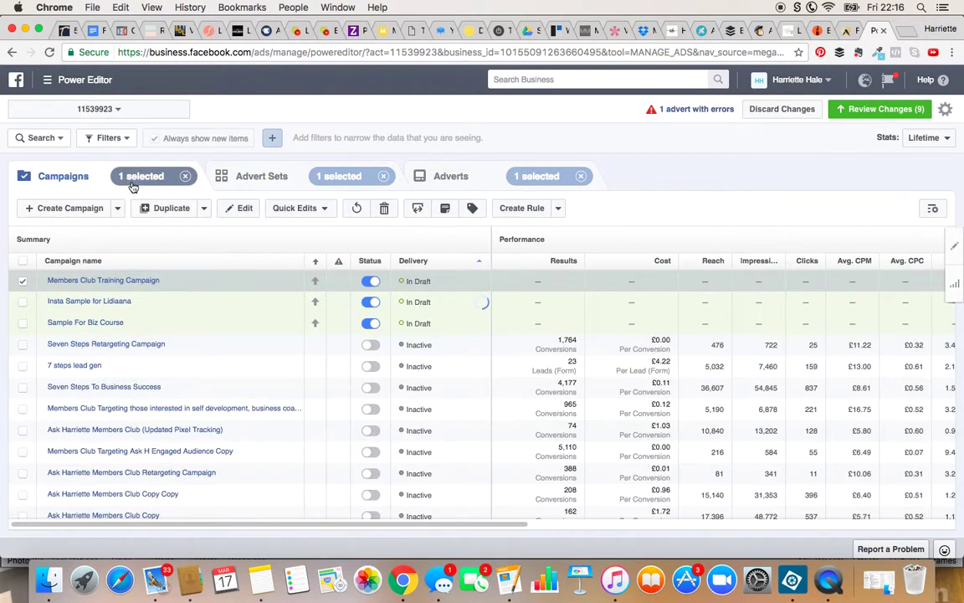
pyautogui.click(260, 182)
pyautogui.click(473, 180)
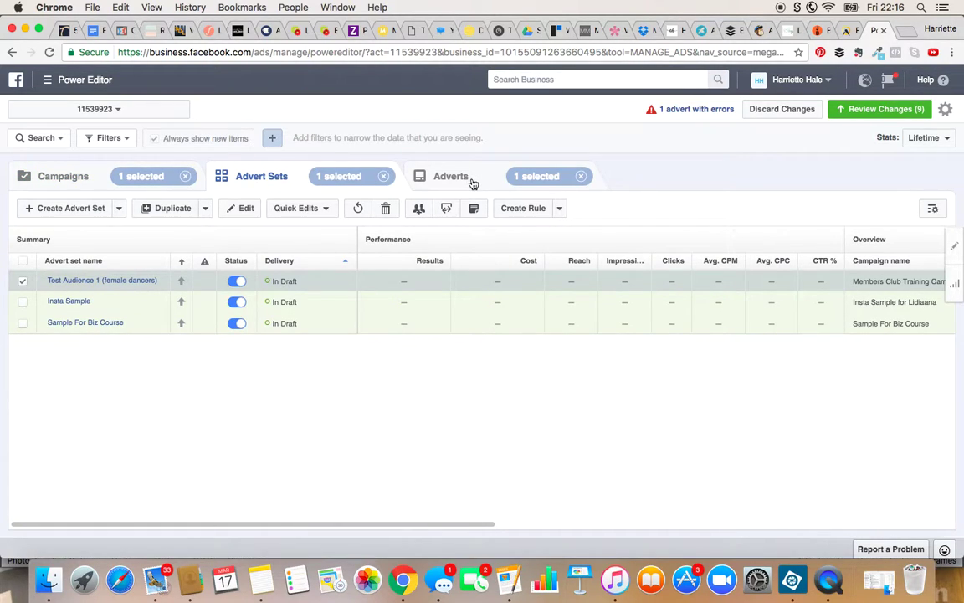